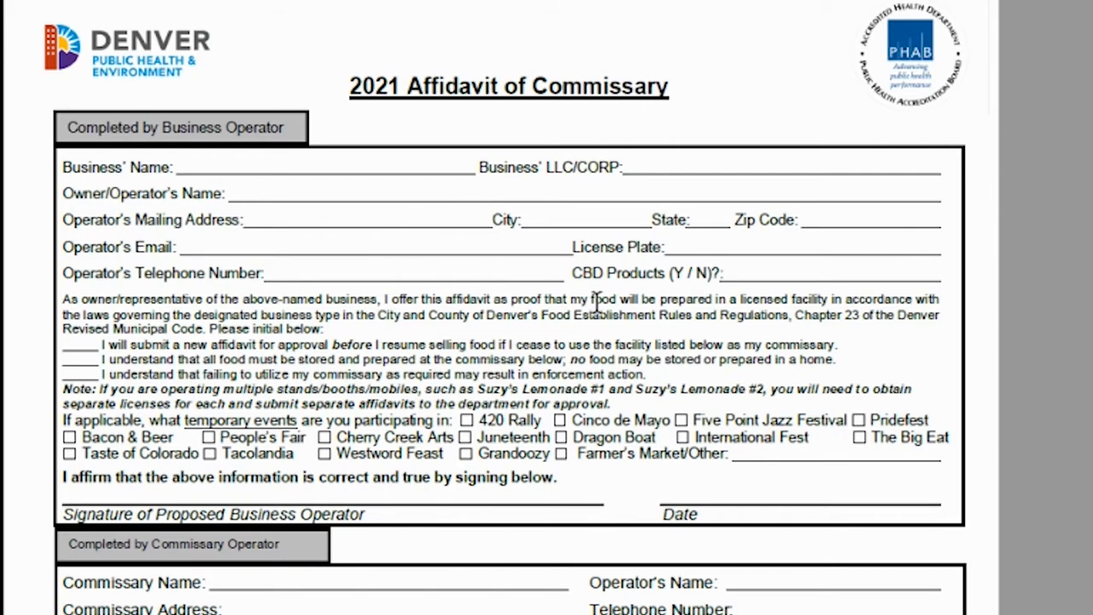
- Scroll through the affidavit down to the Commissary Operator section
{"action": "scroll", "coordinate": [511, 307], "scroll_direction": "down", "scroll_amount": 5}
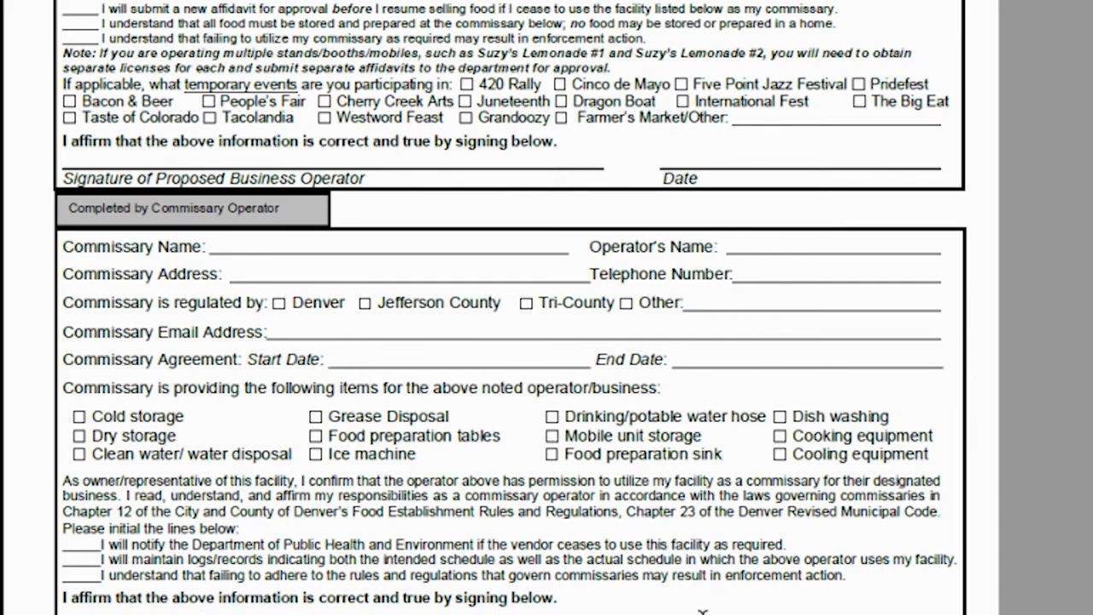
{"action": "scroll", "coordinate": [511, 342], "scroll_direction": "down", "scroll_amount": 1}
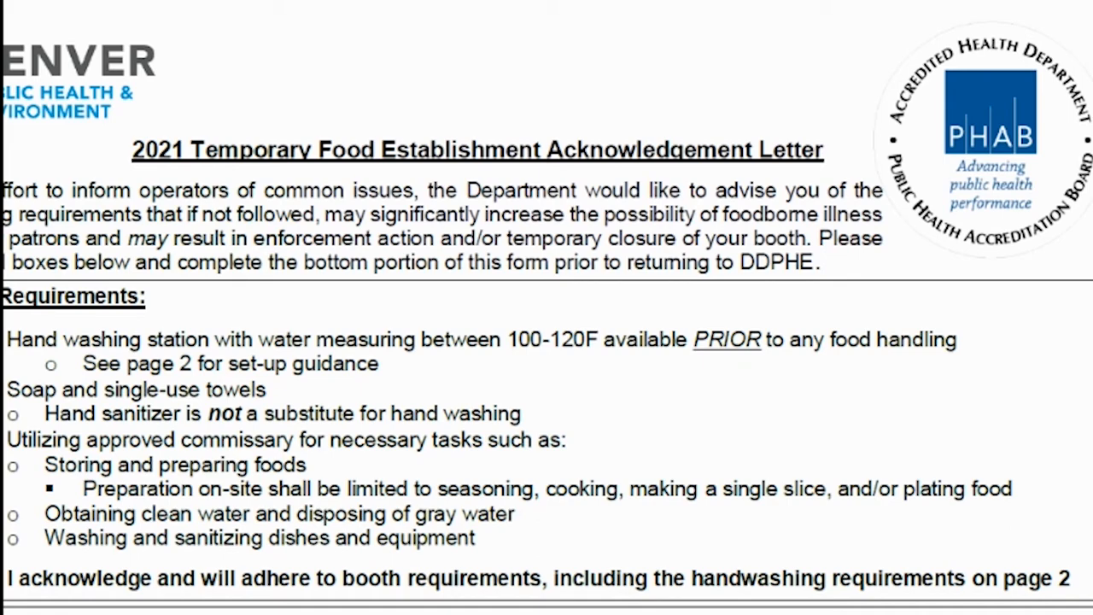
- Scroll through the acknowledgement letter's booth requirements and closure reasons
{"action": "scroll", "coordinate": [547, 308], "scroll_direction": "down", "scroll_amount": 6}
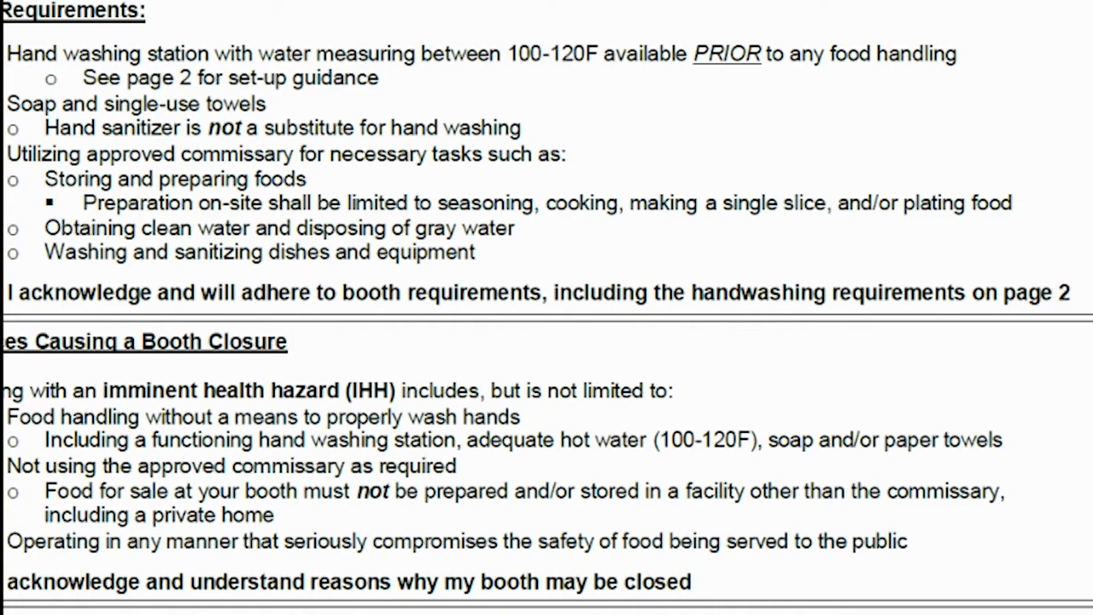
{"action": "scroll", "coordinate": [547, 307], "scroll_direction": "down", "scroll_amount": 12}
{"action": "scroll", "coordinate": [330, 264], "scroll_direction": "down", "scroll_amount": 3}
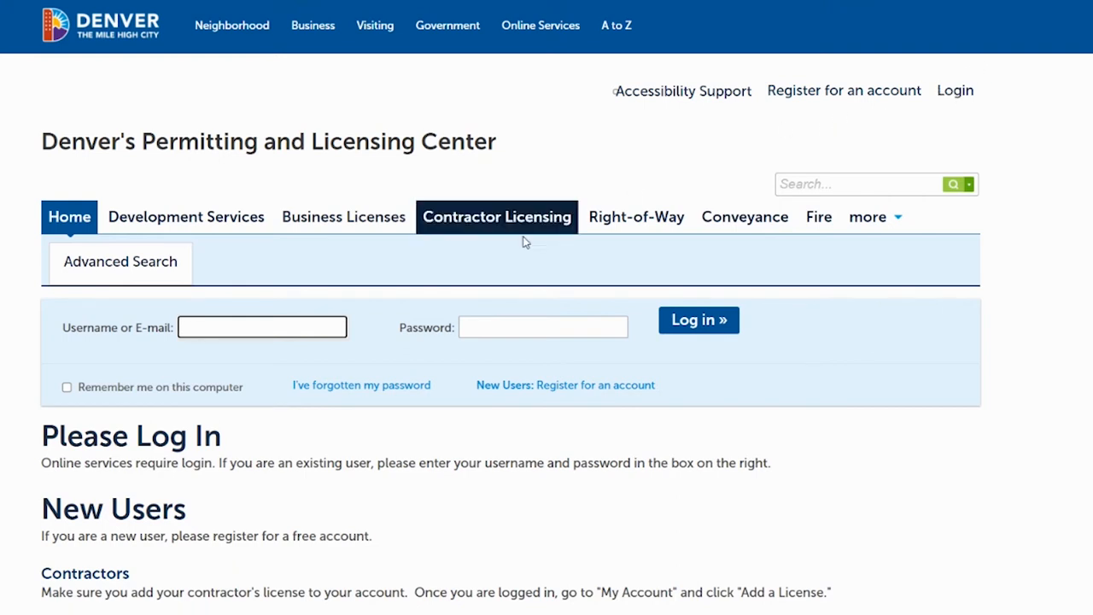
- Sign in using the saved account e-mail suggestion and the account password
{"action": "left_click", "coordinate": [327, 325]}
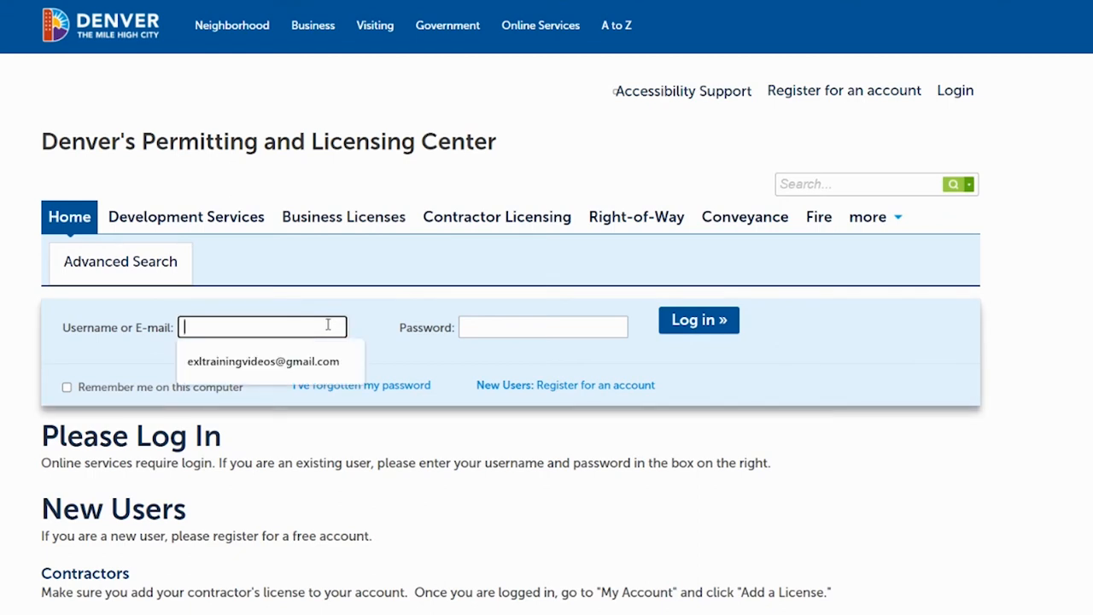
{"action": "type", "text": "exltraining"}
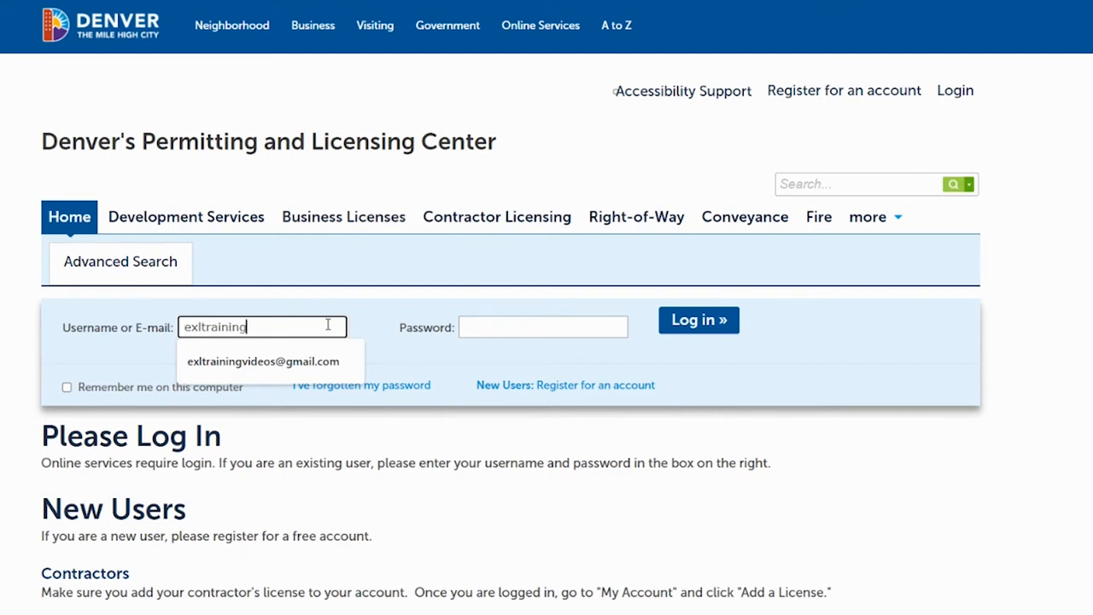
{"action": "left_click", "coordinate": [263, 361]}
{"action": "left_click", "coordinate": [478, 330]}
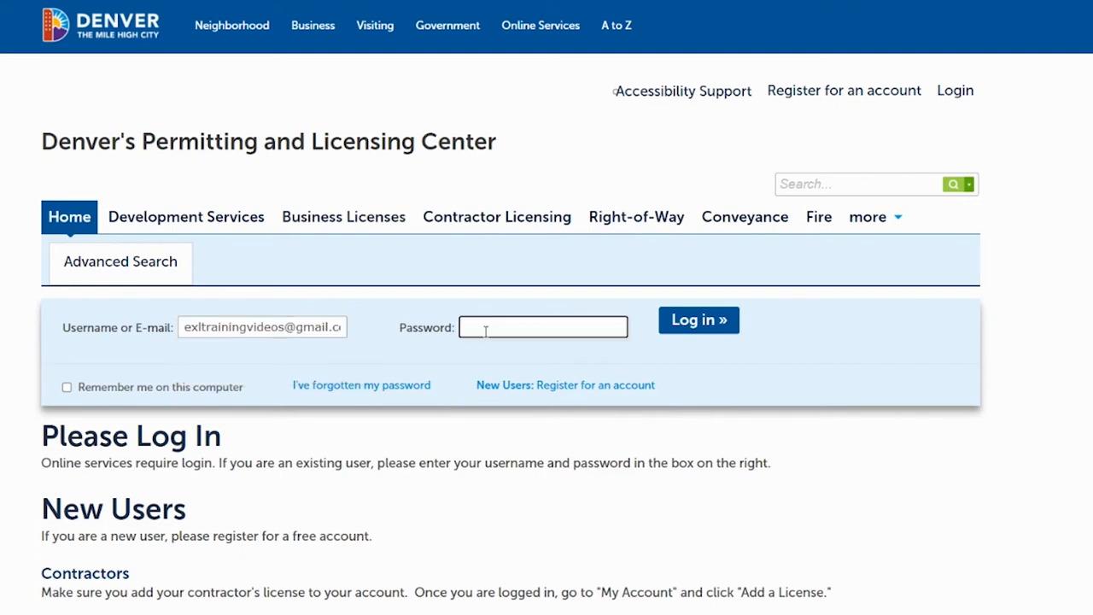
{"action": "type", "text": "••••••••••"}
{"action": "left_click", "coordinate": [714, 319]}
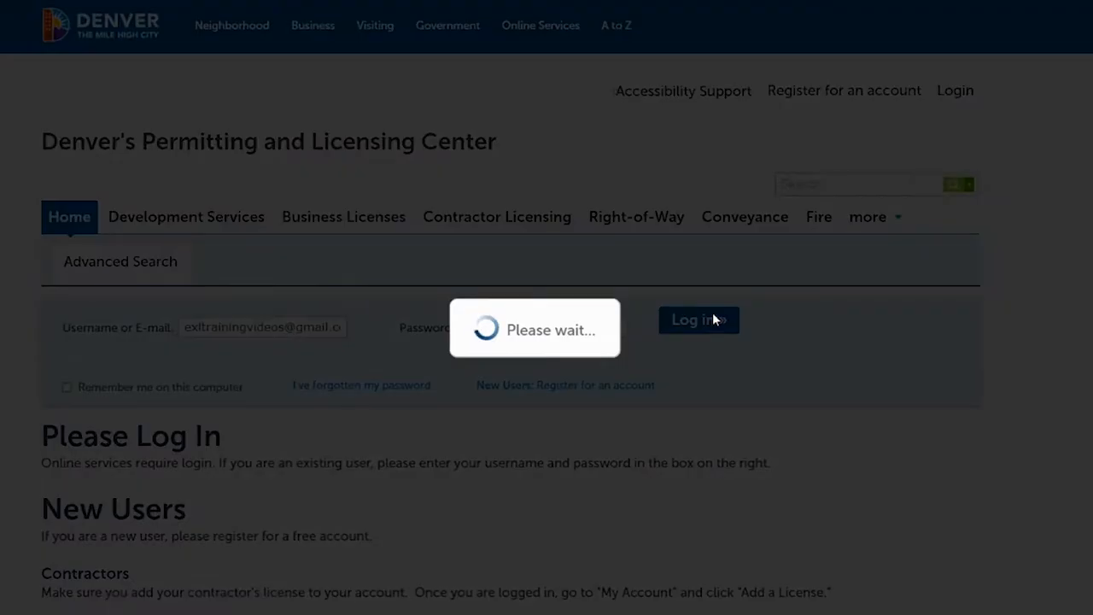
{"action": "scroll", "coordinate": [512, 90], "scroll_direction": "down", "scroll_amount": 3}
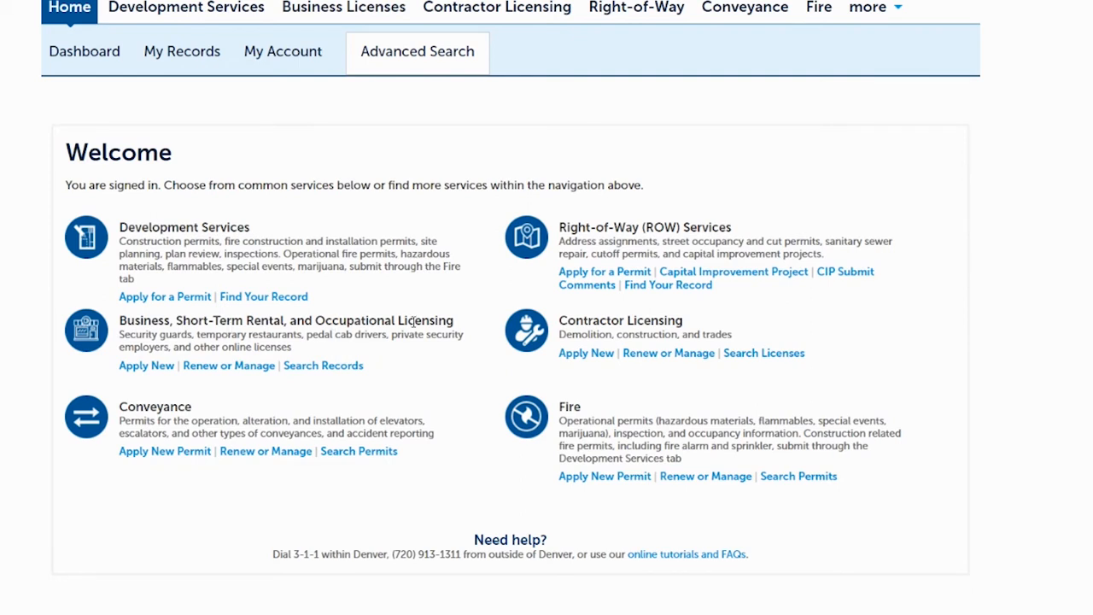
- Choose Apply New under Business, Short-Term Rental, and Occupational Licensing
{"action": "left_click", "coordinate": [152, 367]}
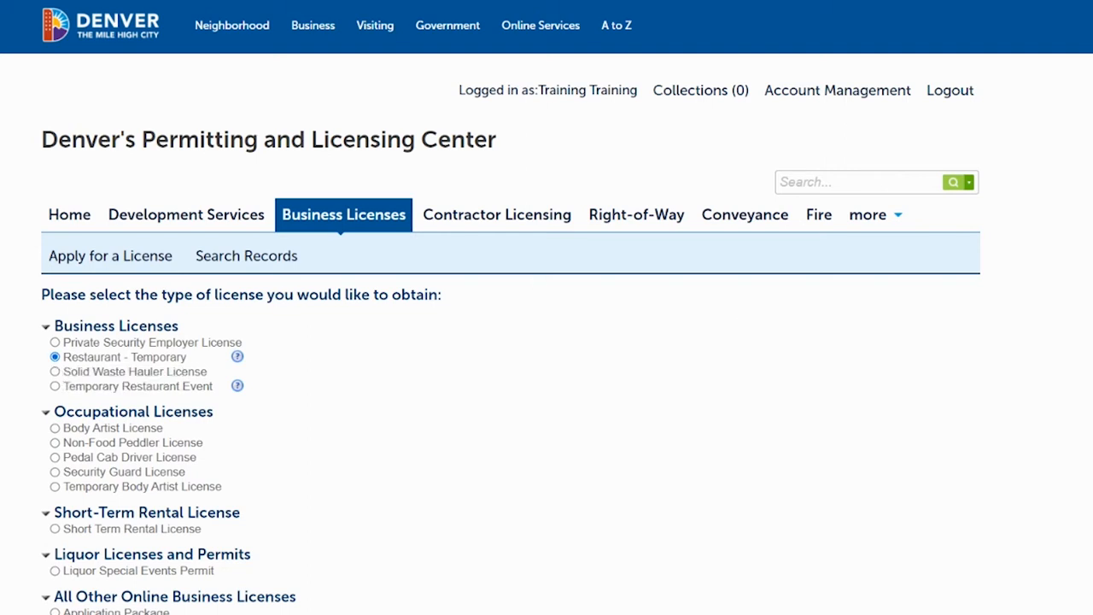
- Continue with Restaurant - Temporary and save 'EXL Training, LLC' as the record name
{"action": "scroll", "coordinate": [547, 308], "scroll_direction": "down", "scroll_amount": 2}
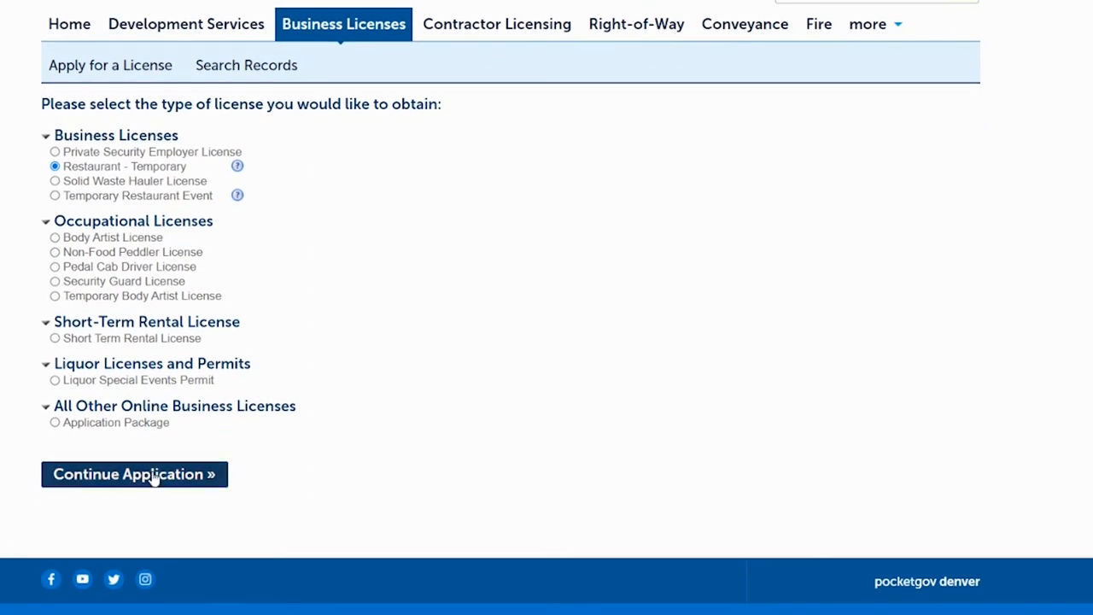
{"action": "left_click", "coordinate": [154, 477]}
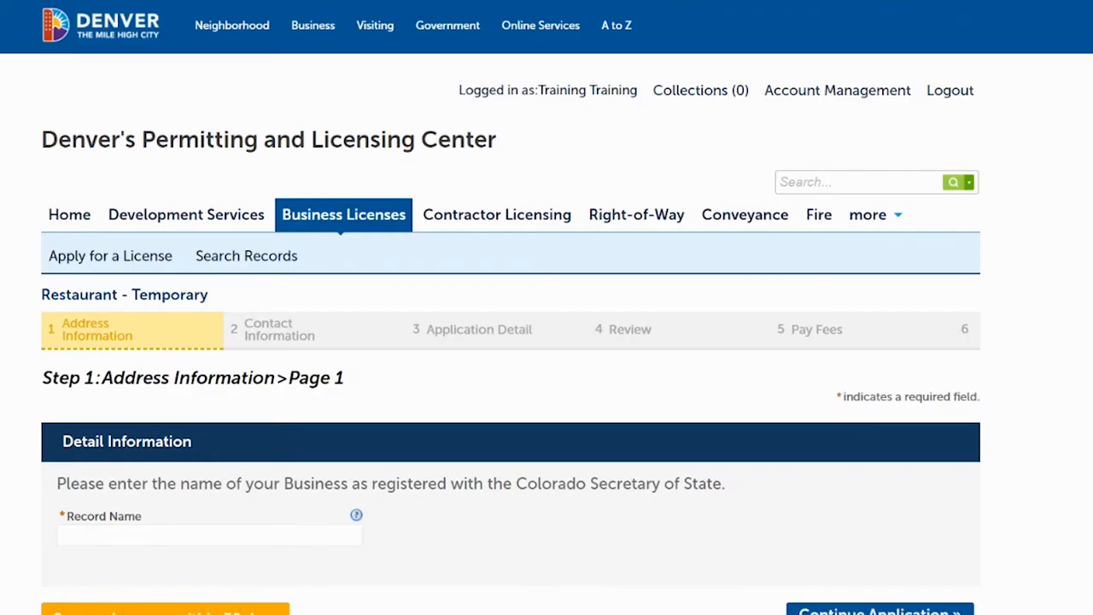
{"action": "scroll", "coordinate": [378, 196], "scroll_direction": "down", "scroll_amount": 2}
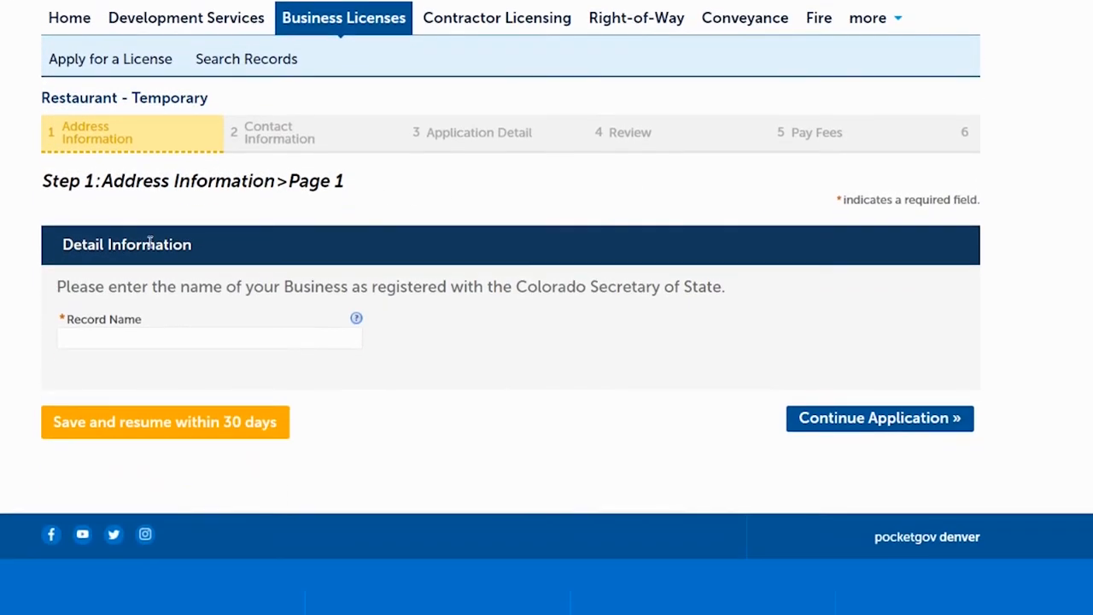
{"action": "left_click", "coordinate": [139, 345]}
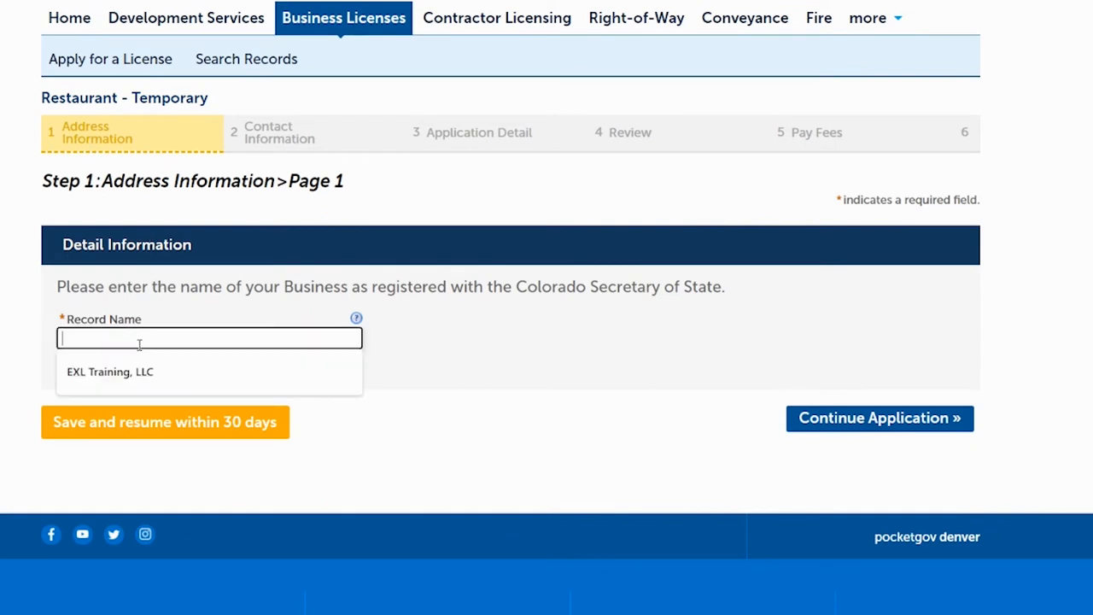
{"action": "type", "text": "EXL Training, LLC"}
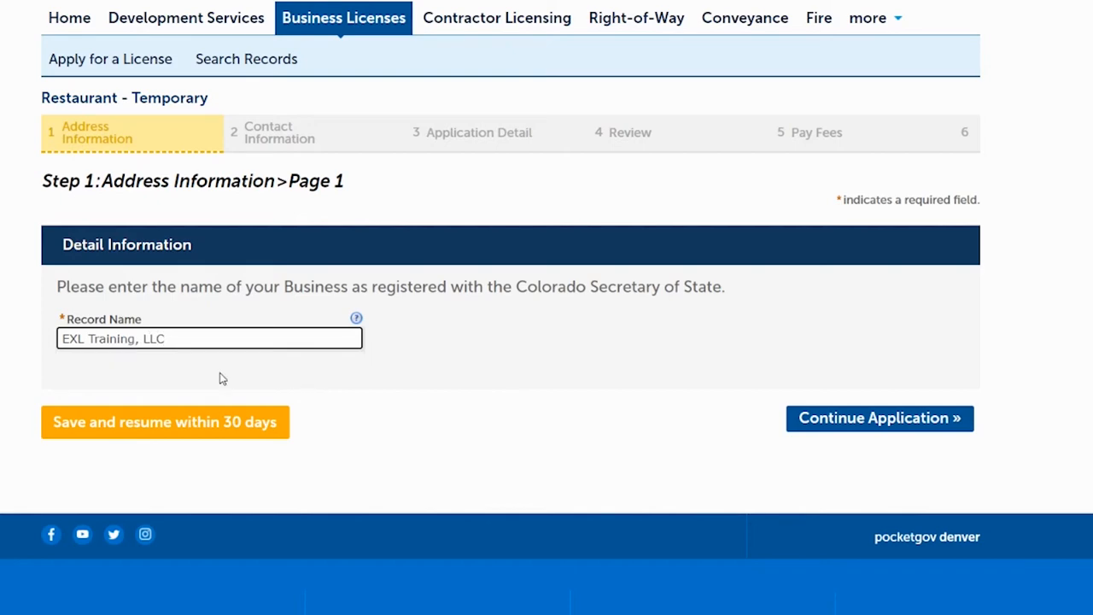
{"action": "left_click", "coordinate": [827, 420]}
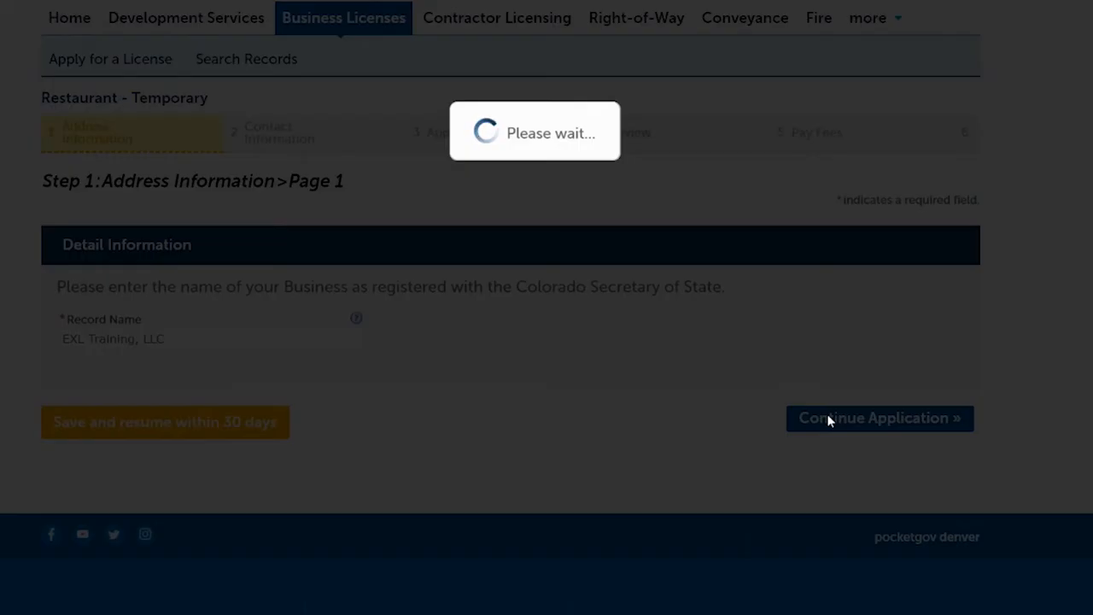
{"action": "scroll", "coordinate": [511, 307], "scroll_direction": "down", "scroll_amount": 4}
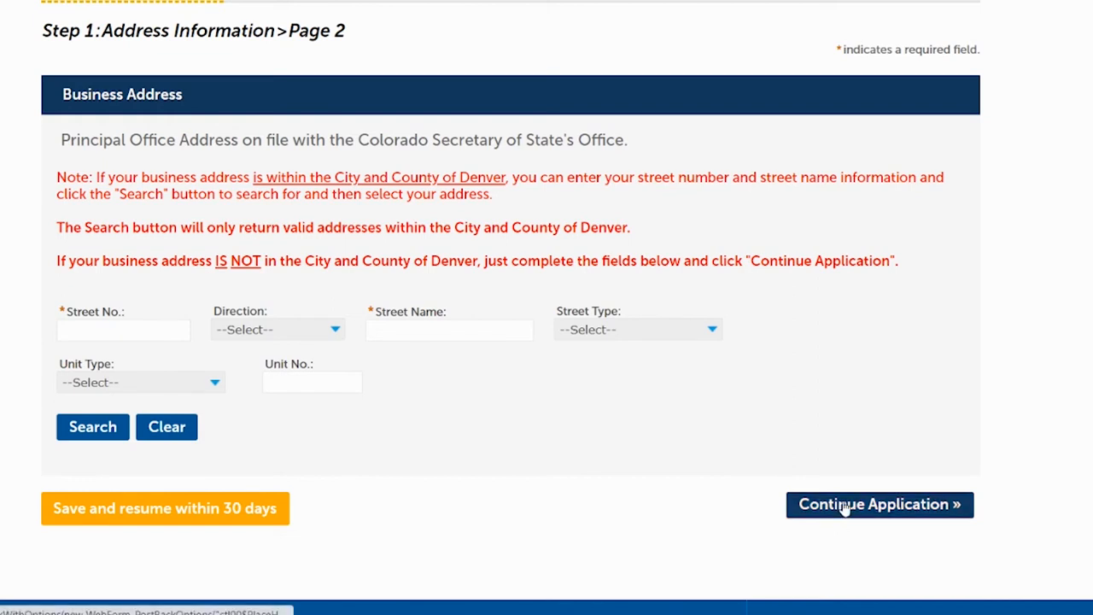
- Search the address lookup using the business's street number and street name
{"action": "left_click", "coordinate": [128, 331]}
{"action": "type", "text": "201"}
{"action": "key", "text": "Tab"}
{"action": "key", "text": "Tab"}
{"action": "type", "text": "Colfax"}
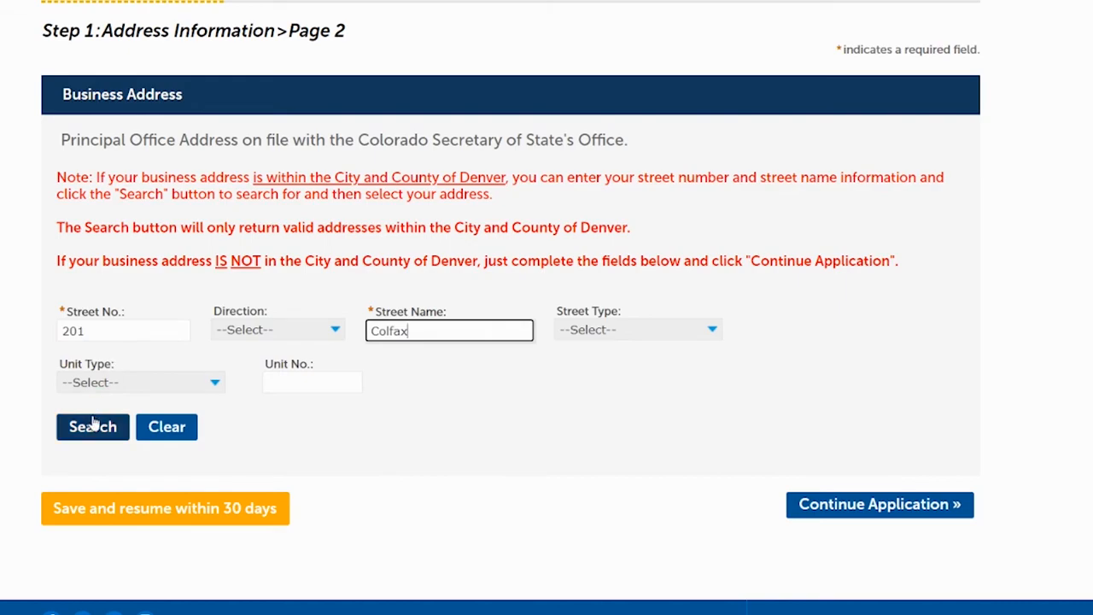
{"action": "left_click", "coordinate": [96, 424]}
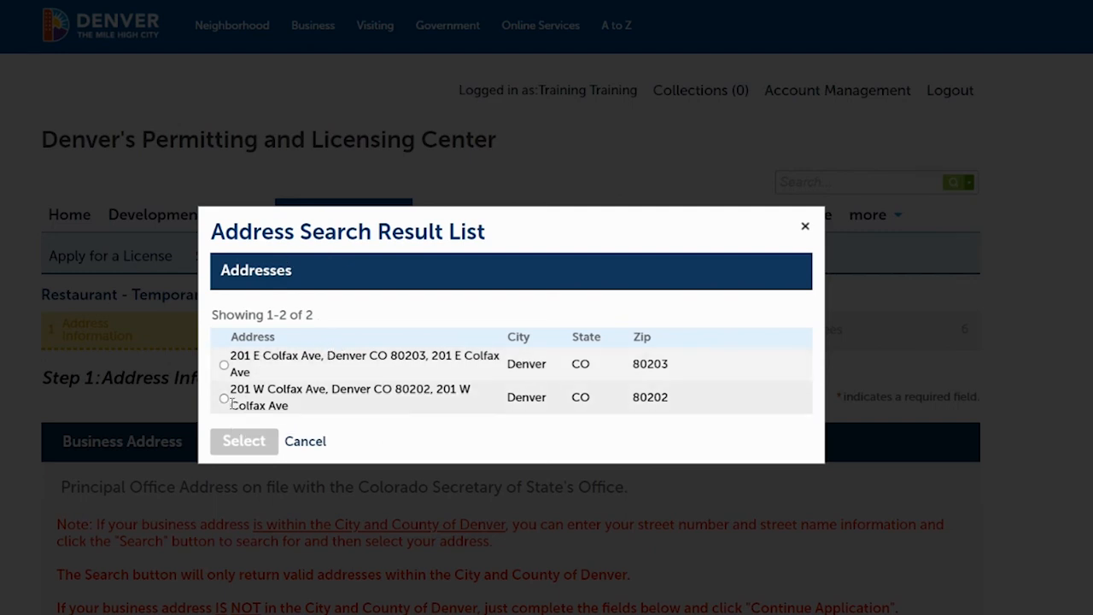
{"action": "left_click", "coordinate": [223, 400]}
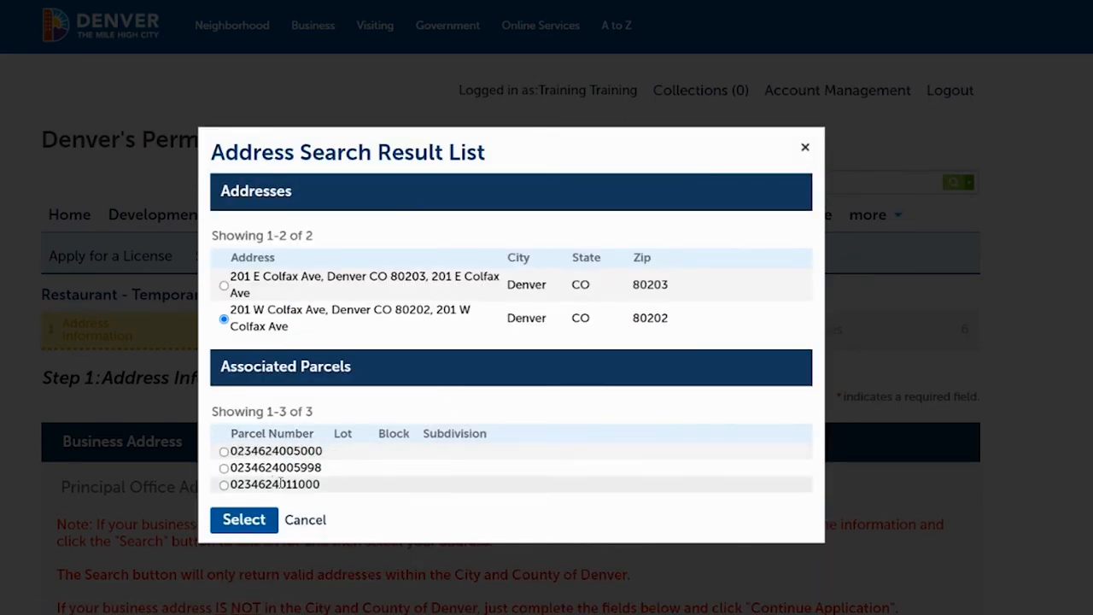
{"action": "left_click", "coordinate": [224, 452]}
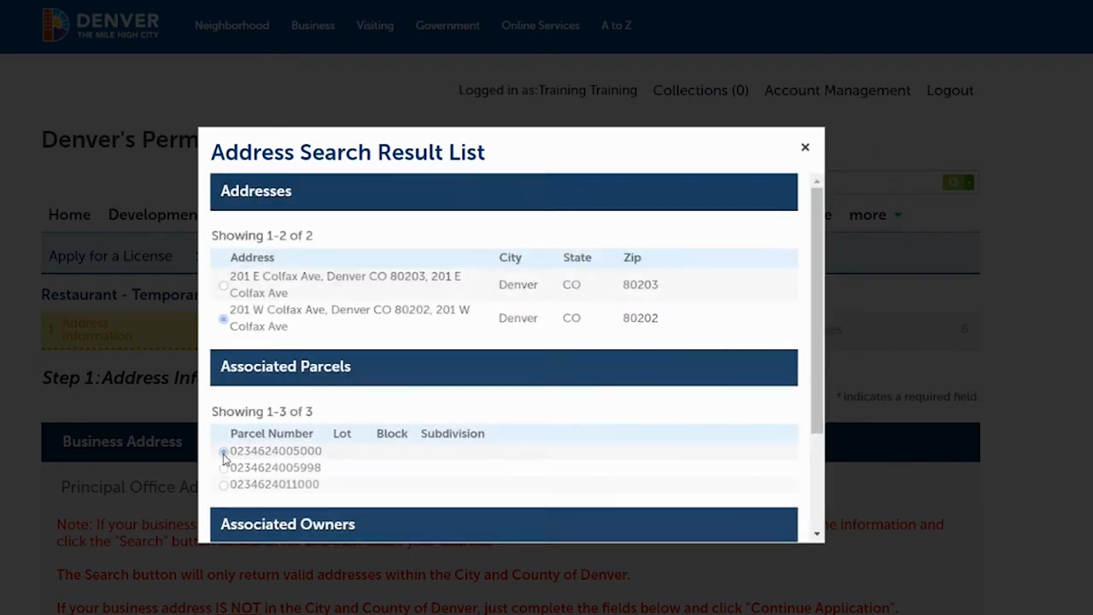
{"action": "scroll", "coordinate": [827, 290], "scroll_direction": "down", "scroll_amount": 2}
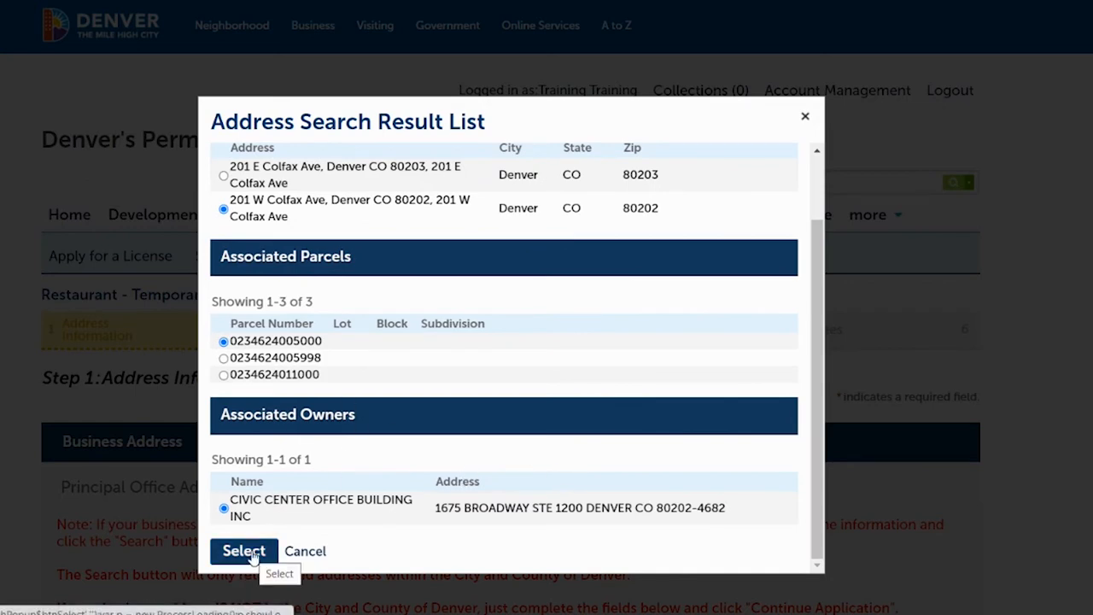
{"action": "left_click", "coordinate": [248, 552]}
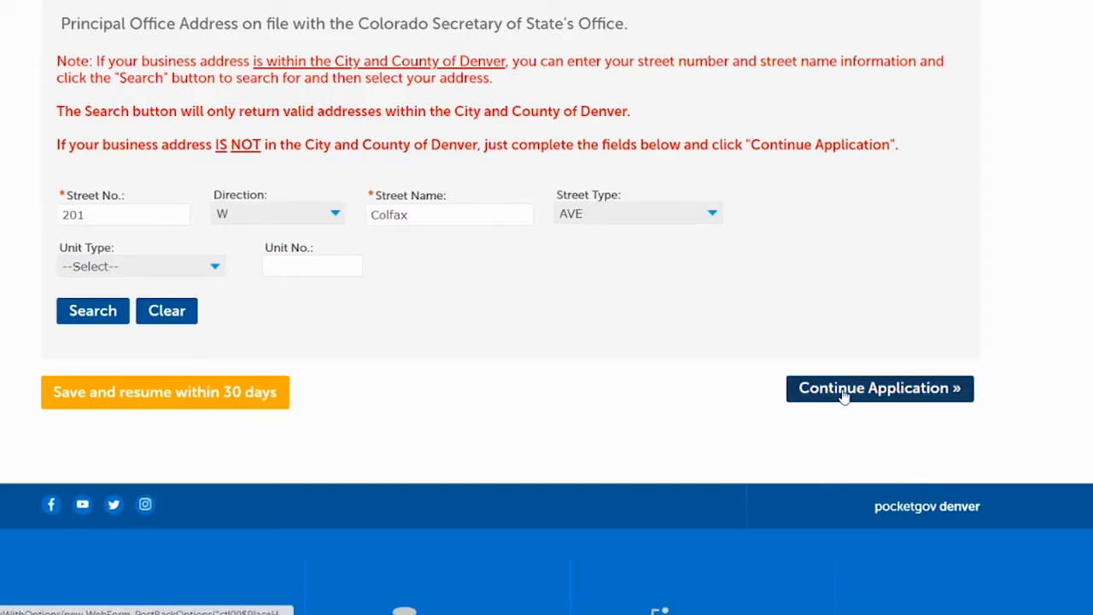
- Advance to Contact Information and load the Applicant from the account's saved details
{"action": "left_click", "coordinate": [843, 391]}
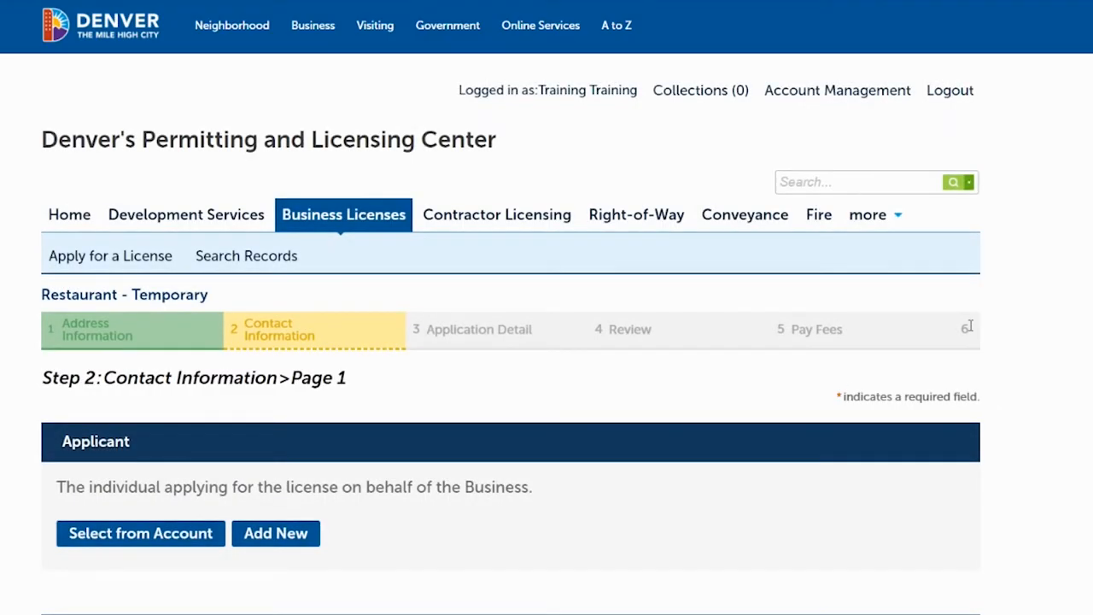
{"action": "scroll", "coordinate": [827, 206], "scroll_direction": "down", "scroll_amount": 4}
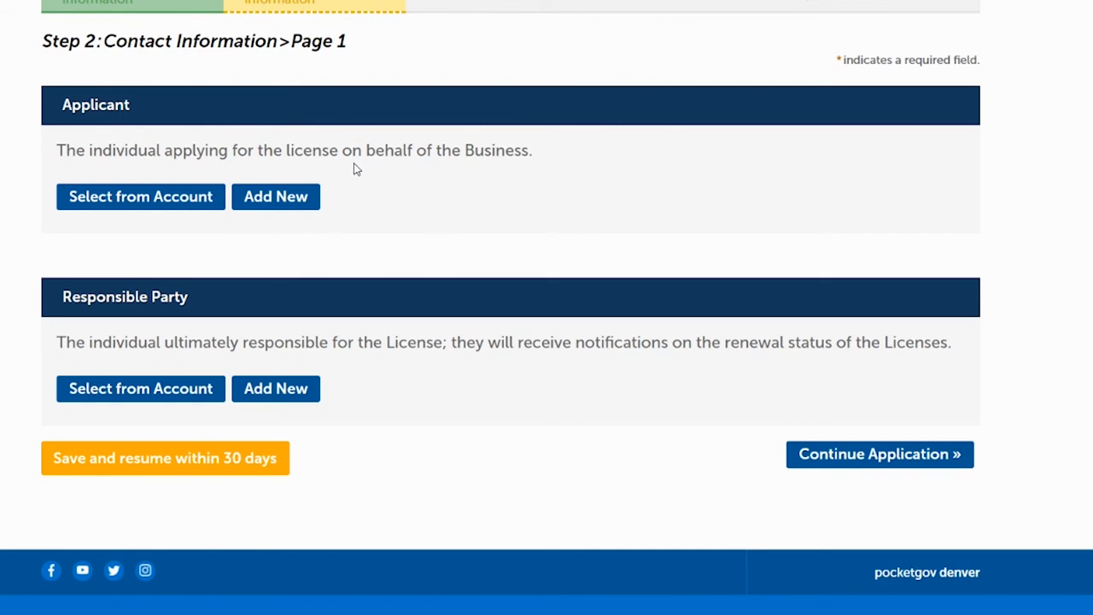
{"action": "left_click", "coordinate": [147, 203]}
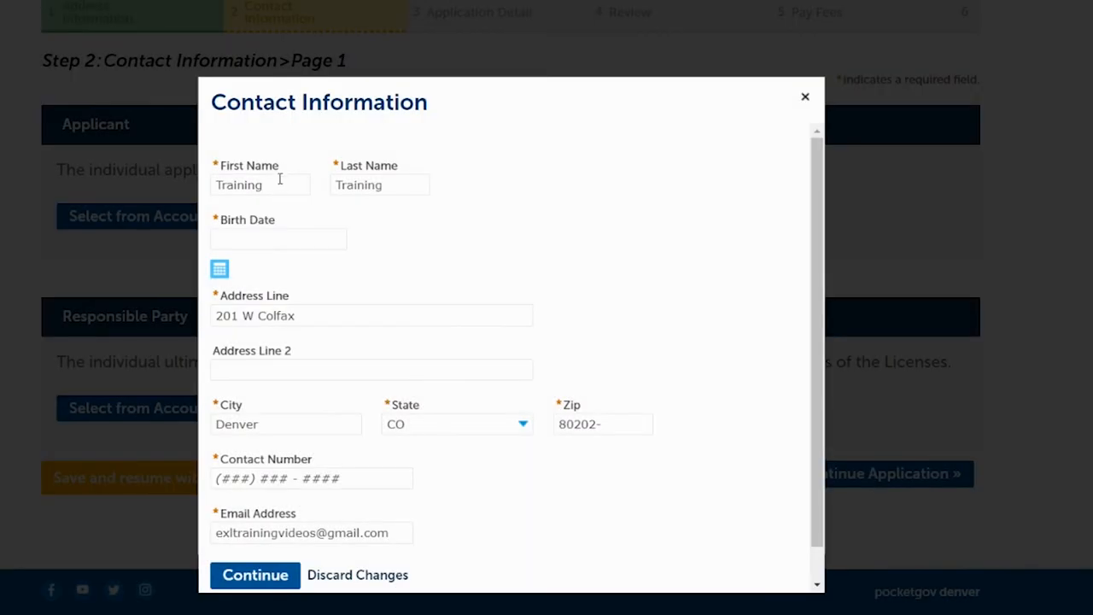
- Change the applicant's name to EXL Training and enter birth date 01/01/1900
{"action": "left_click", "coordinate": [280, 183]}
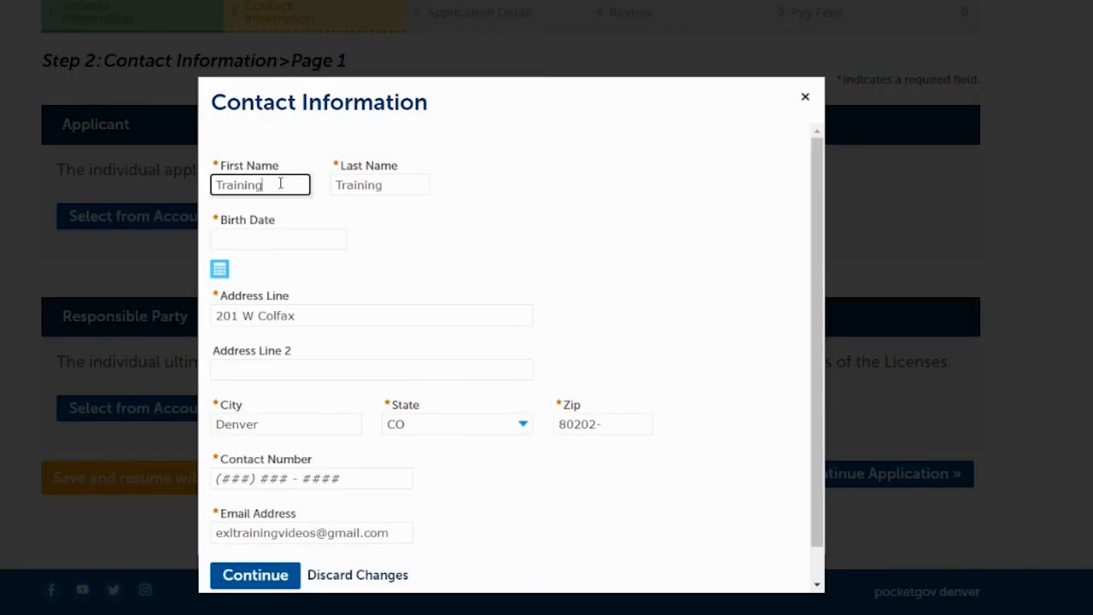
{"action": "double_click", "coordinate": [218, 188]}
{"action": "type", "text": "EXL"}
{"action": "key", "text": "Tab"}
{"action": "type", "text": "Training"}
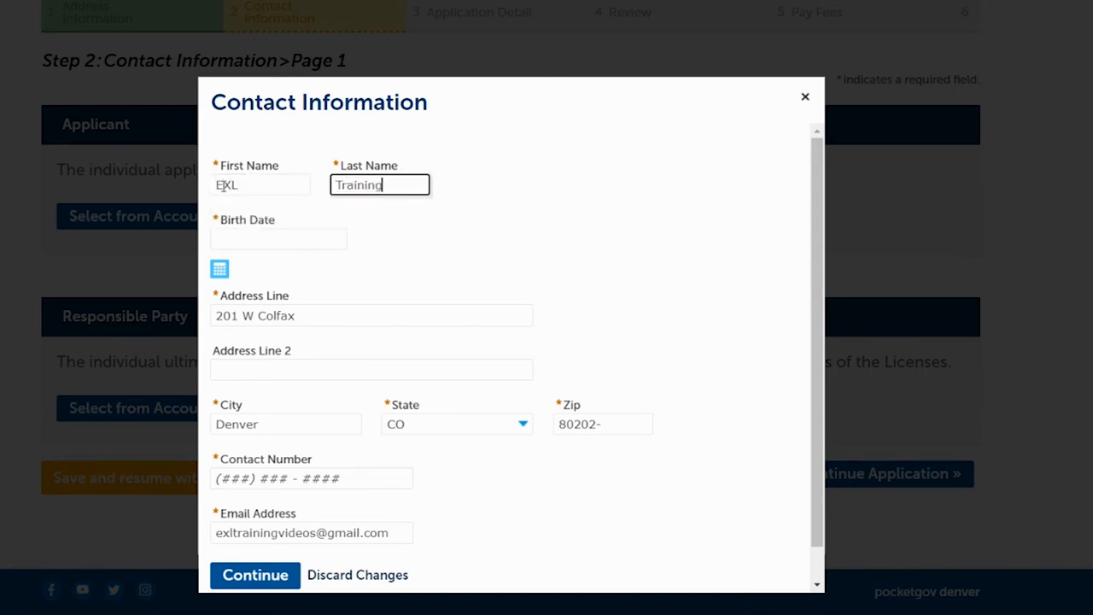
{"action": "left_click", "coordinate": [284, 244]}
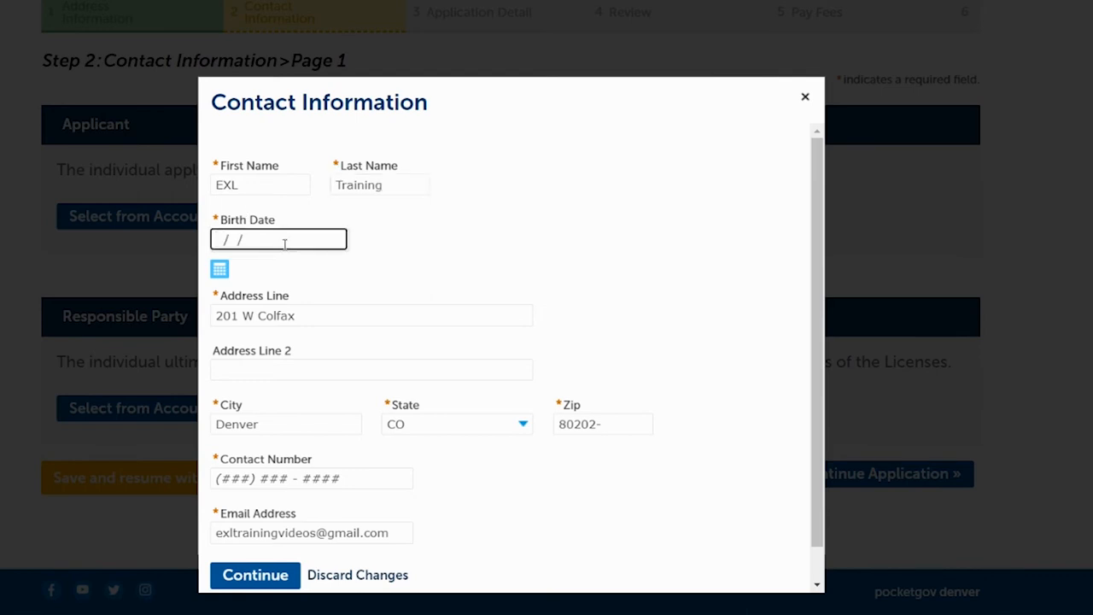
{"action": "type", "text": "01/01/1900"}
- Check the street address, enter the contact phone number, and save the Applicant
{"action": "left_click", "coordinate": [264, 318]}
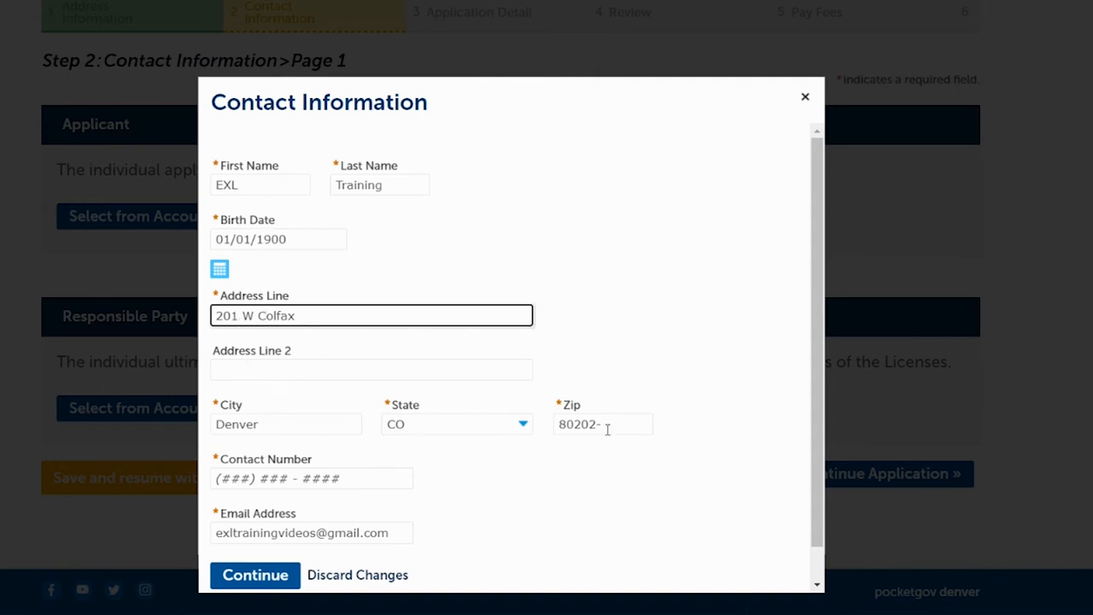
{"action": "left_click", "coordinate": [233, 479]}
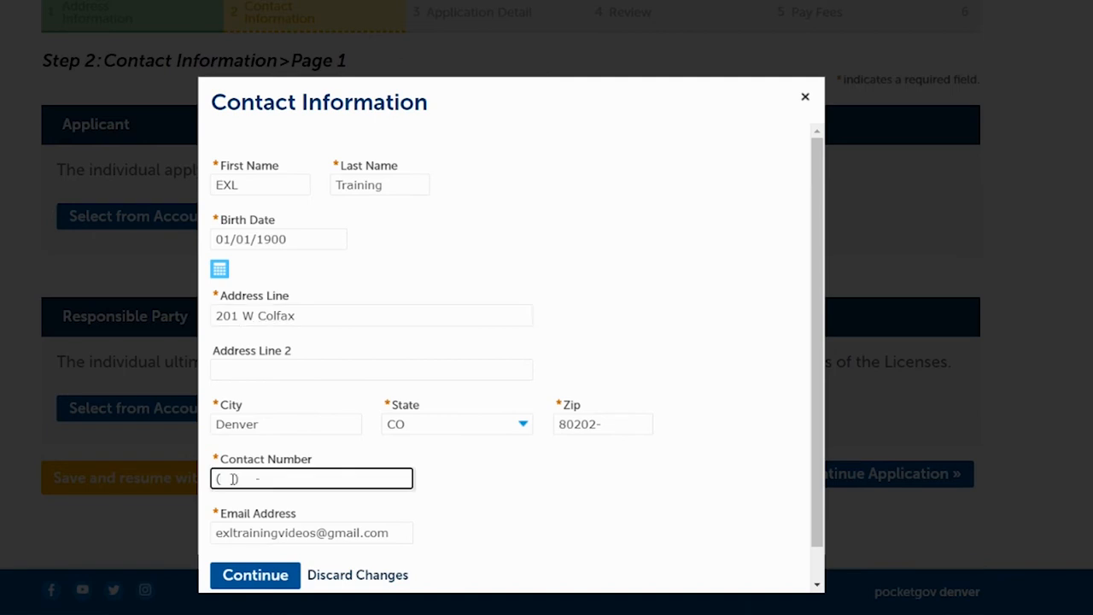
{"action": "type", "text": "720111"}
{"action": "left_click", "coordinate": [242, 533]}
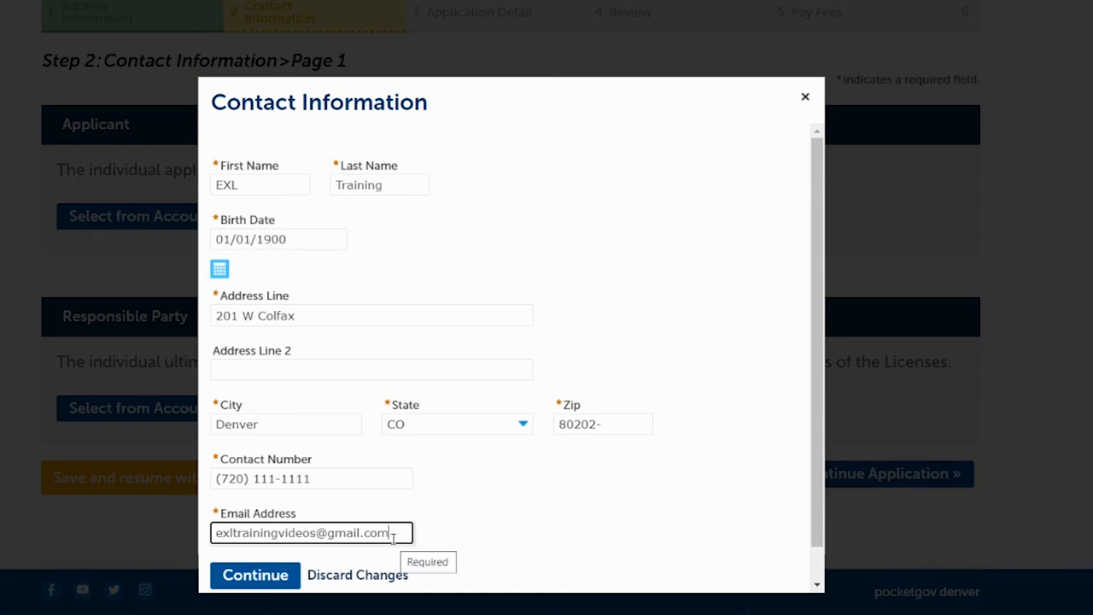
{"action": "left_click", "coordinate": [260, 577]}
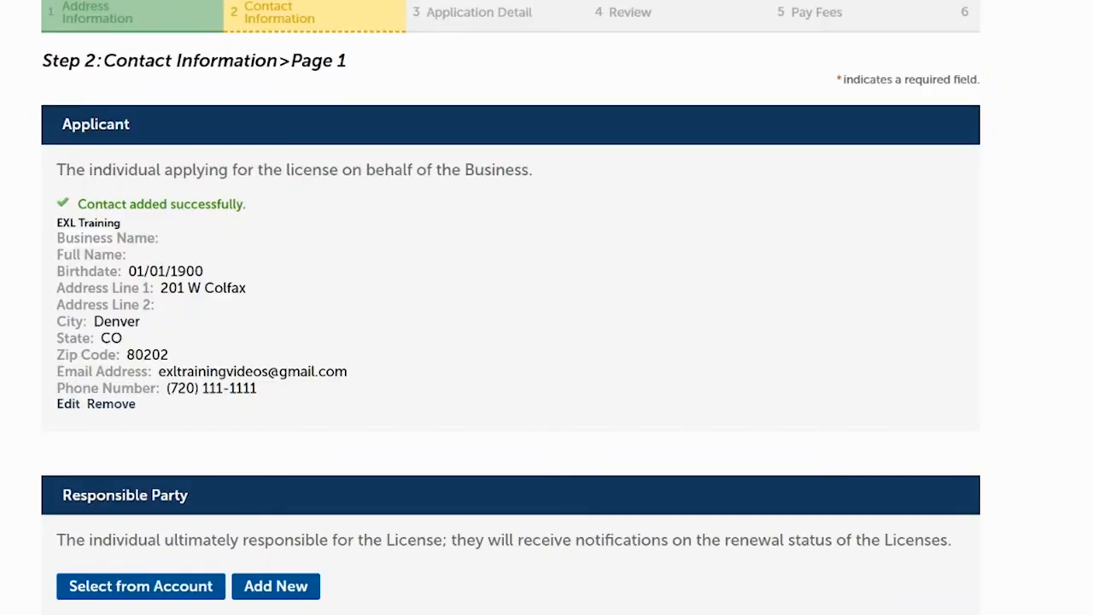
{"action": "scroll", "coordinate": [511, 308], "scroll_direction": "down", "scroll_amount": 3}
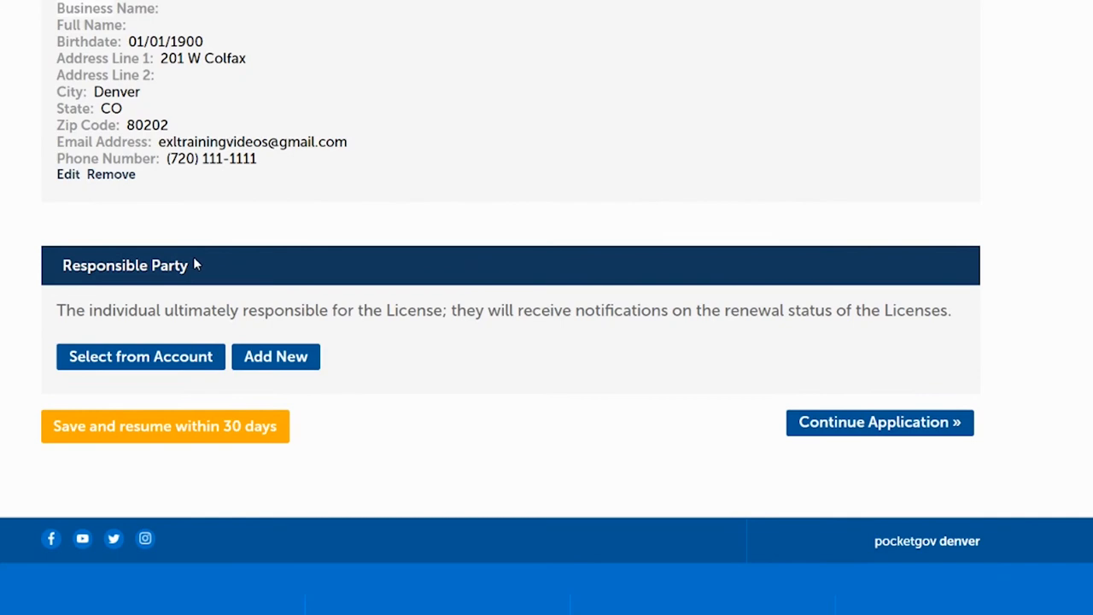
- Add a Responsible Party named EXL Training with the contact's e-mail address
{"action": "left_click", "coordinate": [260, 358]}
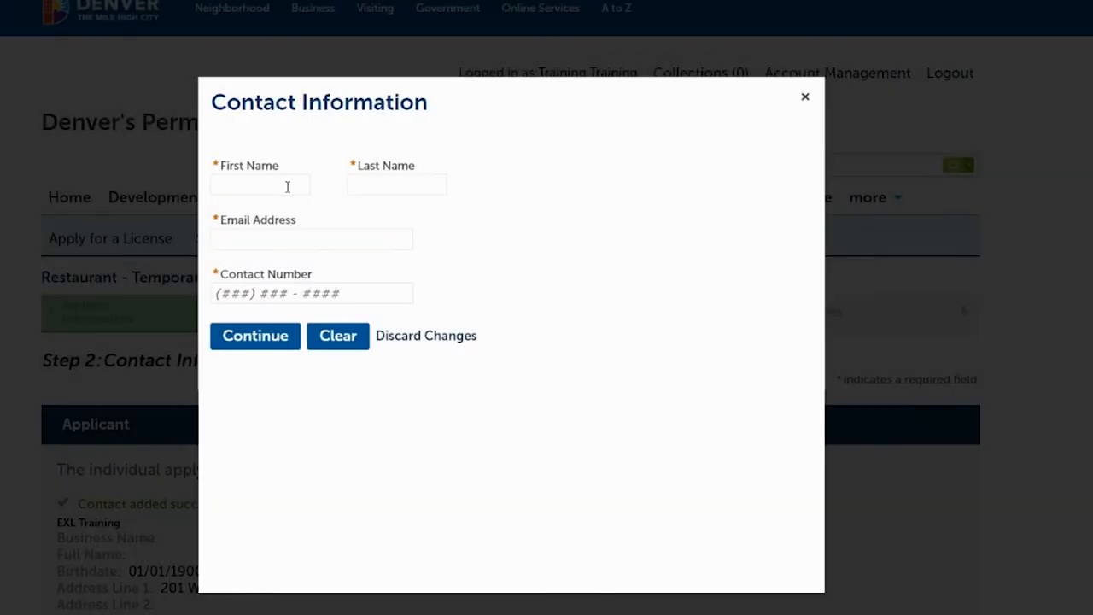
{"action": "left_click", "coordinate": [288, 187]}
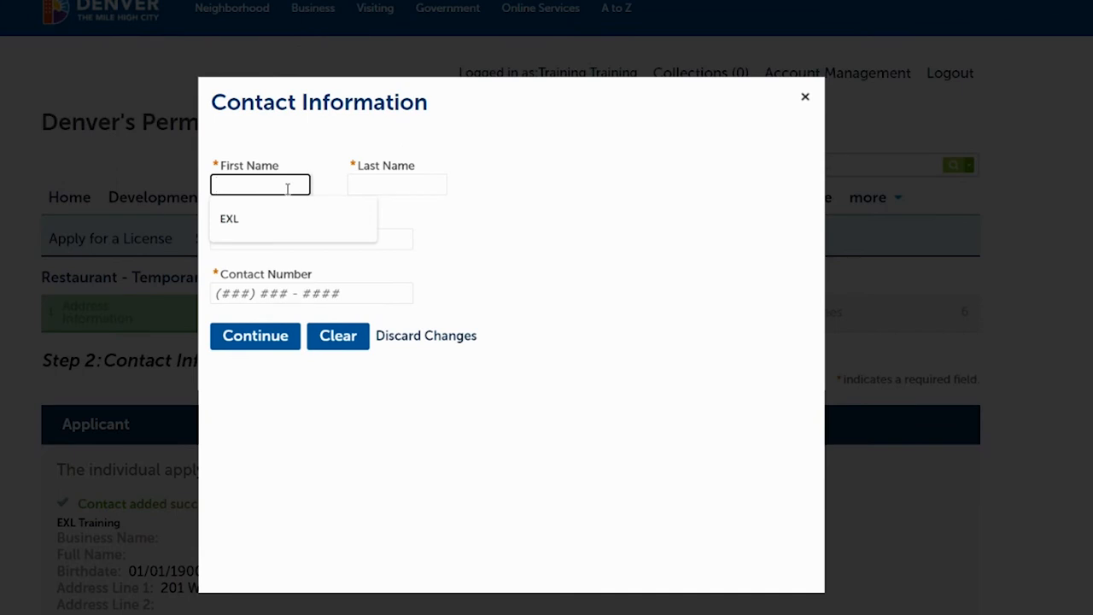
{"action": "type", "text": "EXL"}
{"action": "key", "text": "Tab"}
{"action": "type", "text": "Training"}
{"action": "key", "text": "Tab"}
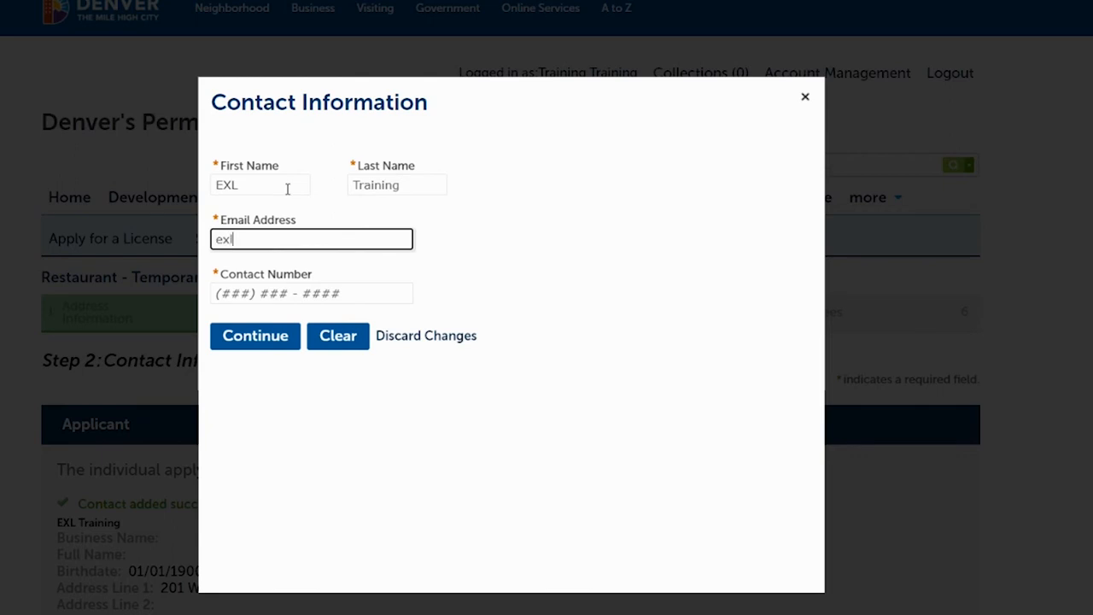
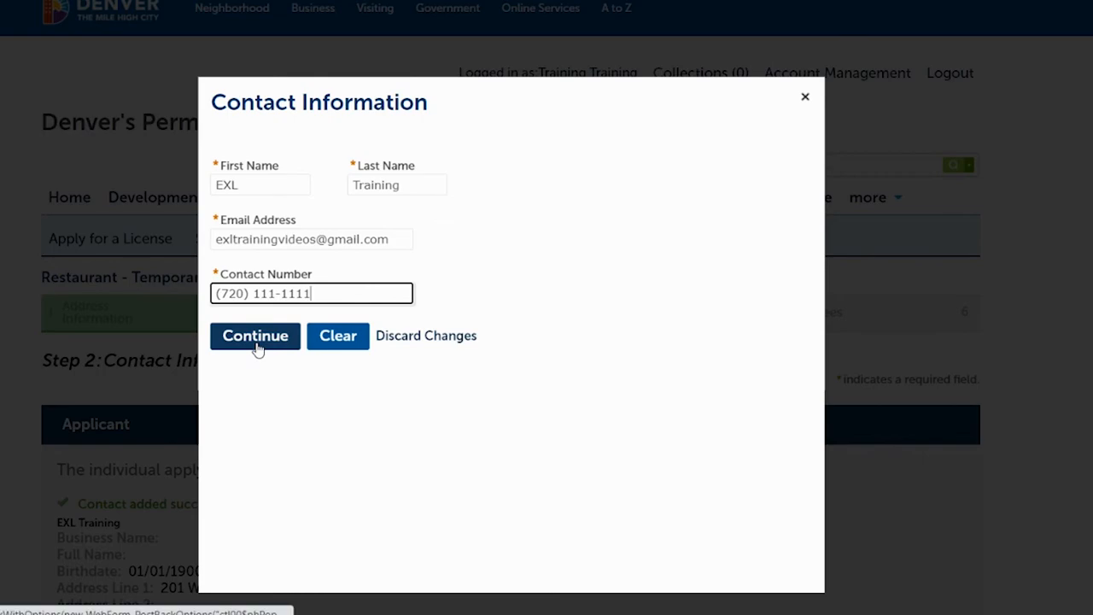
{"action": "left_click", "coordinate": [255, 337]}
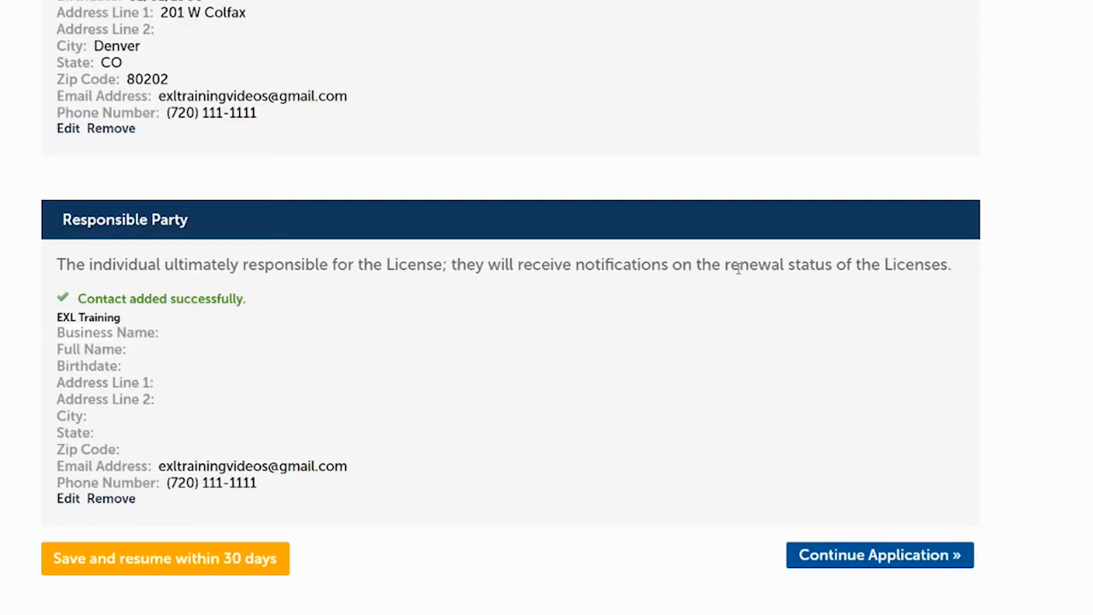
{"action": "scroll", "coordinate": [511, 307], "scroll_direction": "up", "scroll_amount": 4}
{"action": "scroll", "coordinate": [511, 307], "scroll_direction": "down", "scroll_amount": 5}
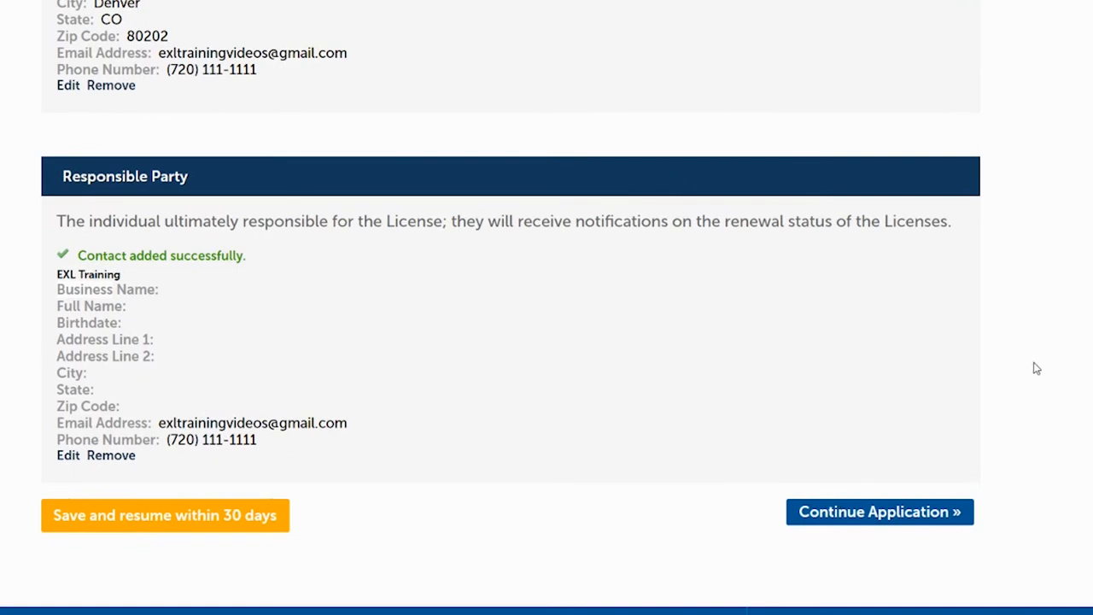
{"action": "scroll", "coordinate": [511, 307], "scroll_direction": "up", "scroll_amount": 2}
{"action": "scroll", "coordinate": [511, 308], "scroll_direction": "down", "scroll_amount": 1}
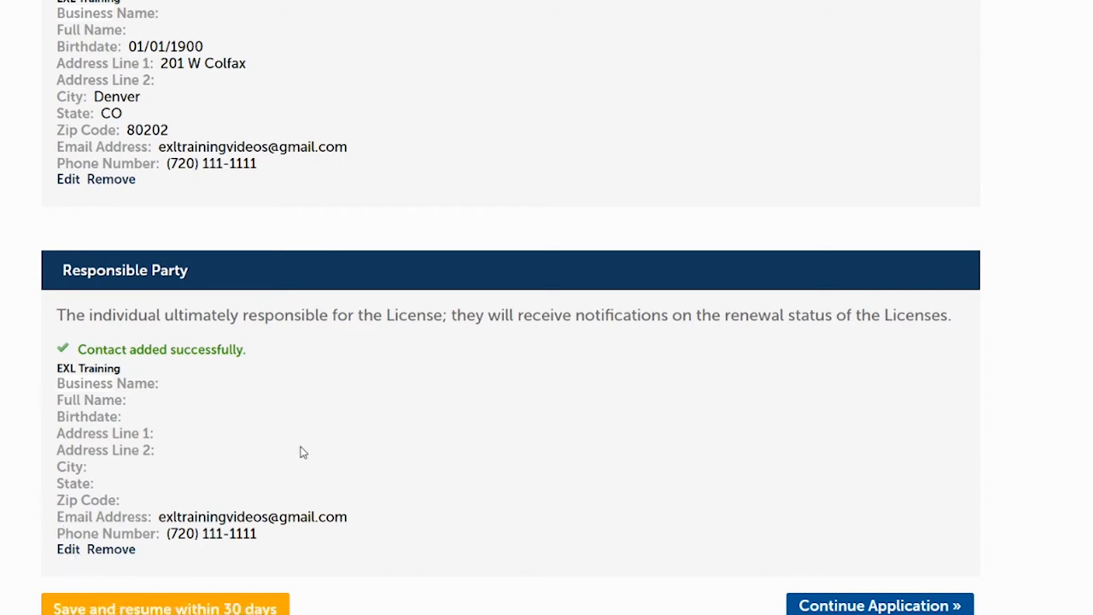
- Continue to the Details step with Yes for holding a retail food license, then scroll to Event Information
{"action": "left_click", "coordinate": [833, 607]}
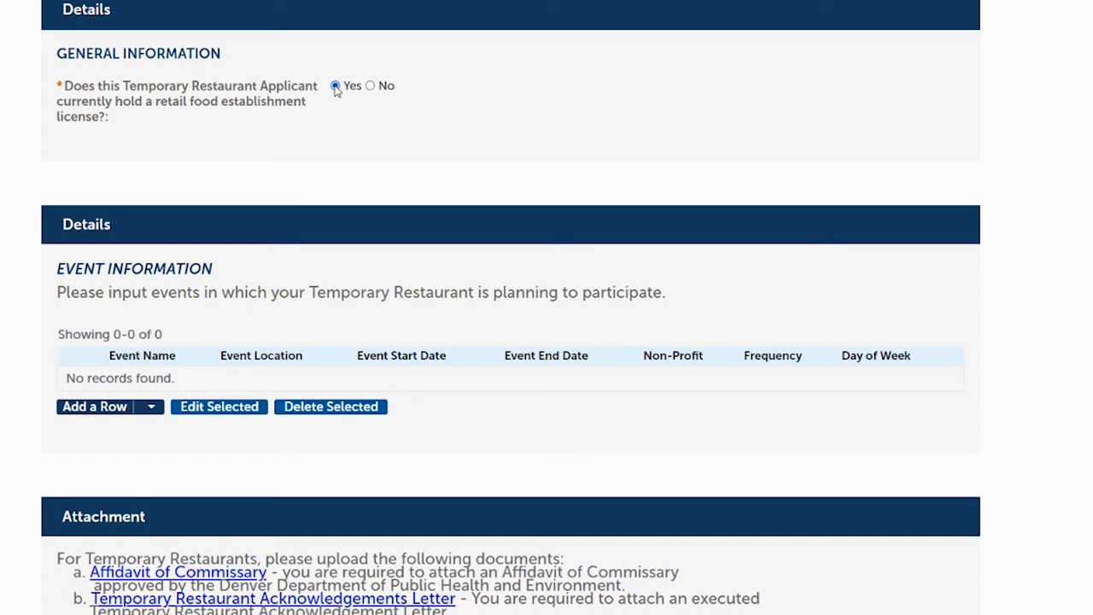
{"action": "scroll", "coordinate": [418, 155], "scroll_direction": "down", "scroll_amount": 3}
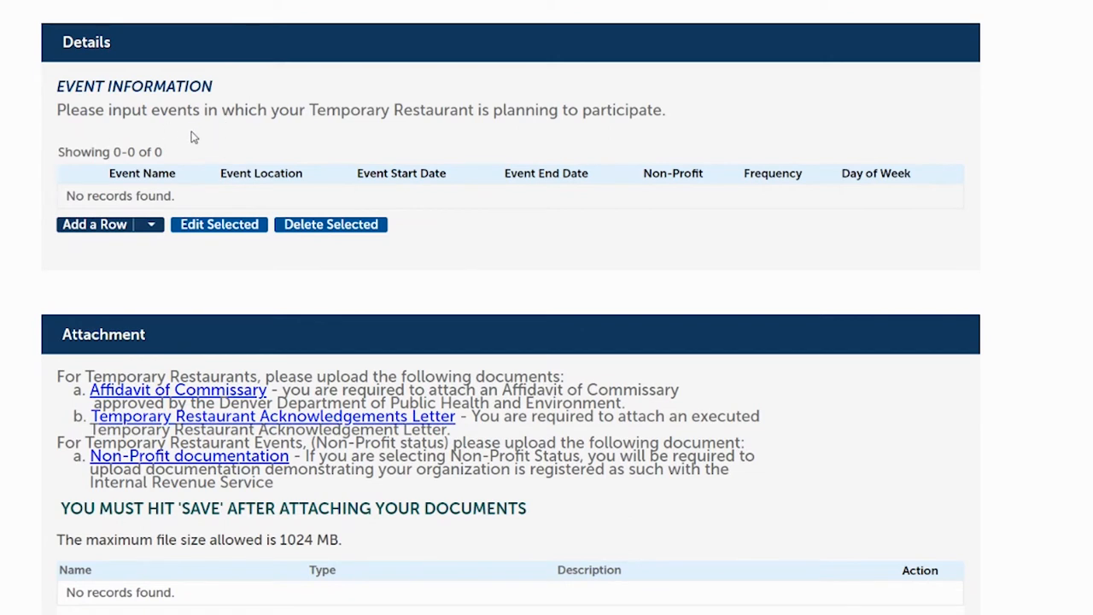
- Add the Taste of Colorado event at 201 W Colfax Ave, 09/01–09/20/2021, weekly on Fridays
{"action": "left_click", "coordinate": [113, 227]}
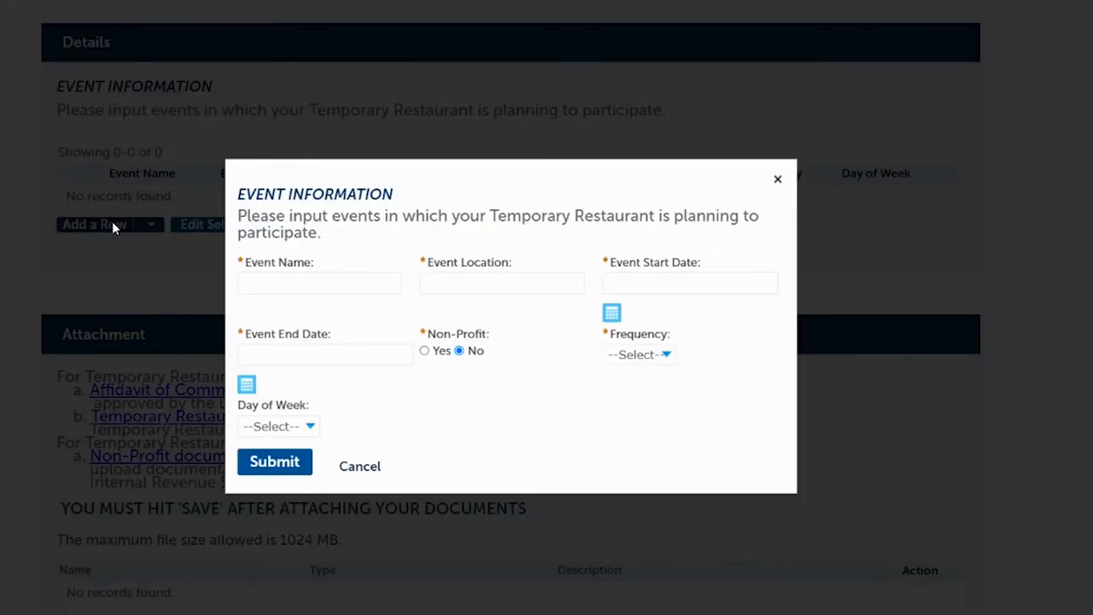
{"action": "left_click", "coordinate": [314, 285]}
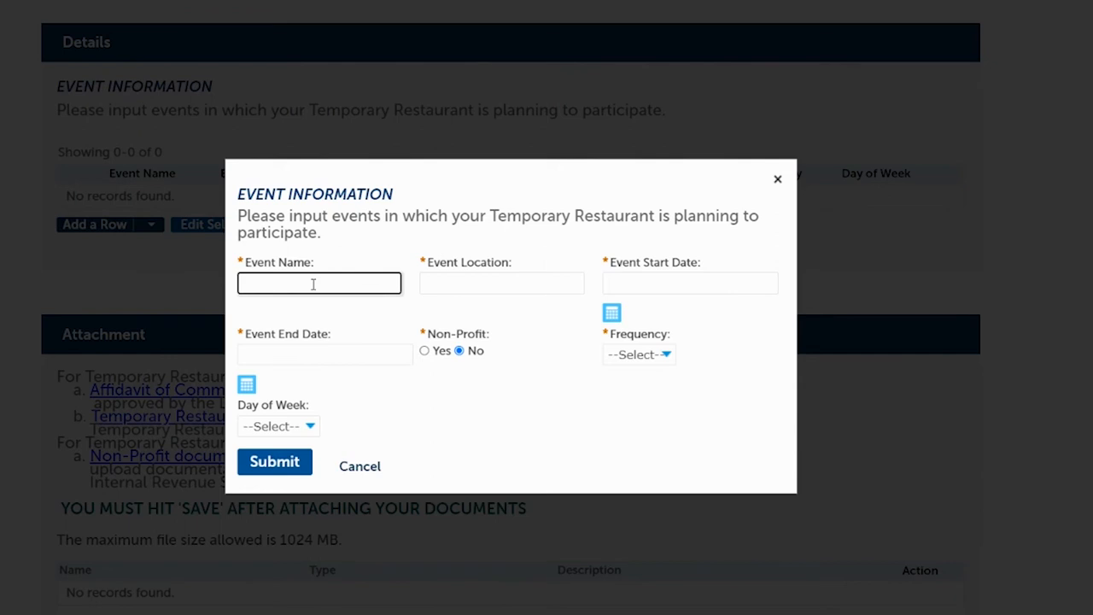
{"action": "type", "text": "Taste of Colorado"}
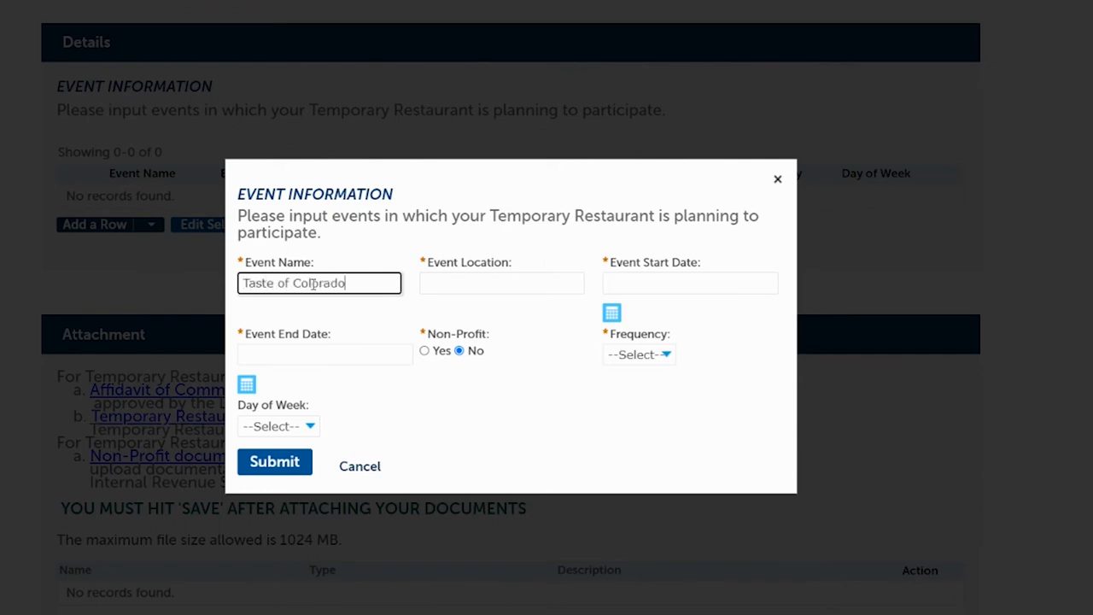
{"action": "left_click", "coordinate": [544, 287]}
{"action": "type", "text": "201 W "}
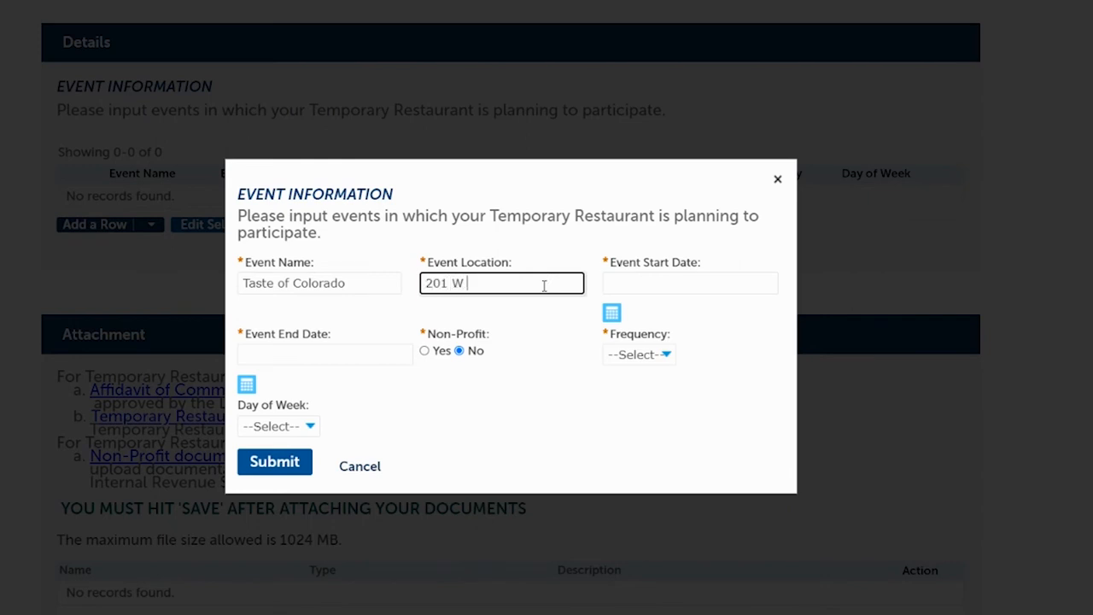
{"action": "type", "text": "Colfax Ave"}
{"action": "key", "text": "Tab"}
{"action": "type", "text": "09/01/2"}
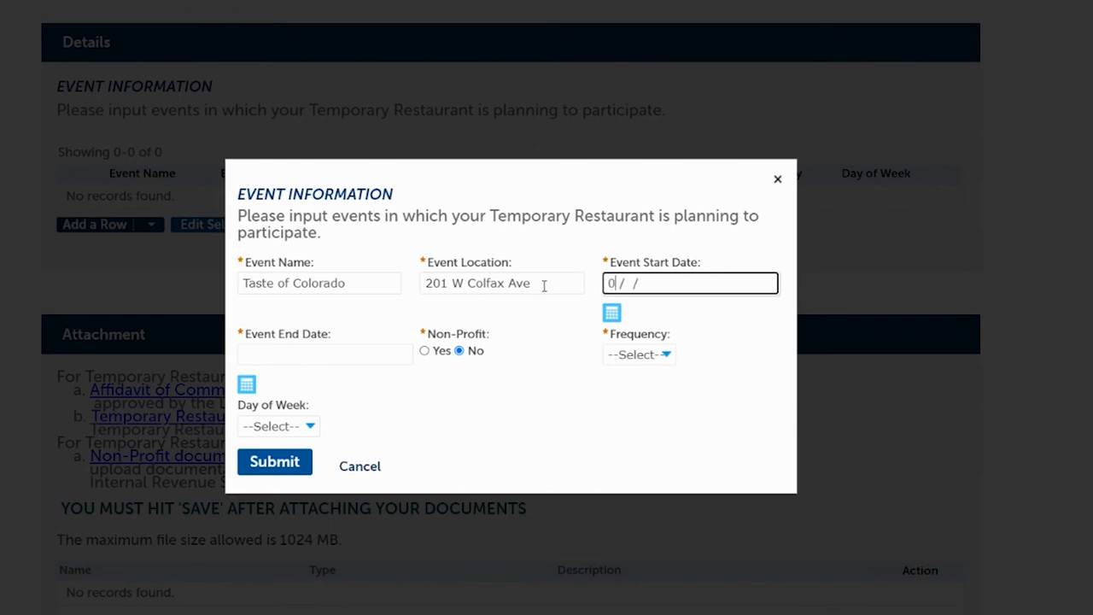
{"action": "type", "text": "021"}
{"action": "left_click", "coordinate": [288, 356]}
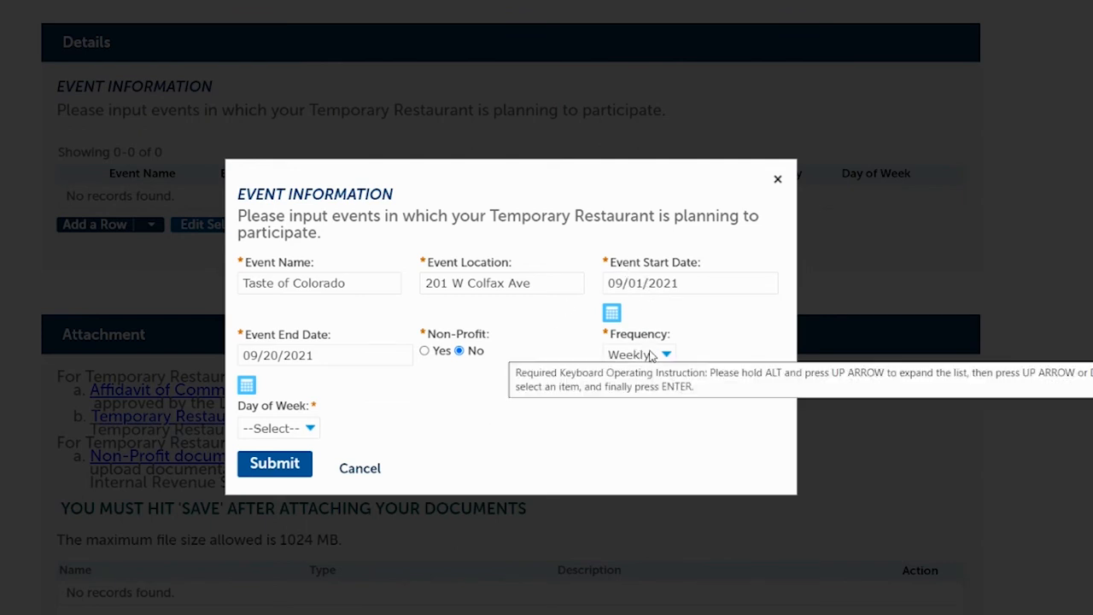
{"action": "left_click", "coordinate": [310, 429]}
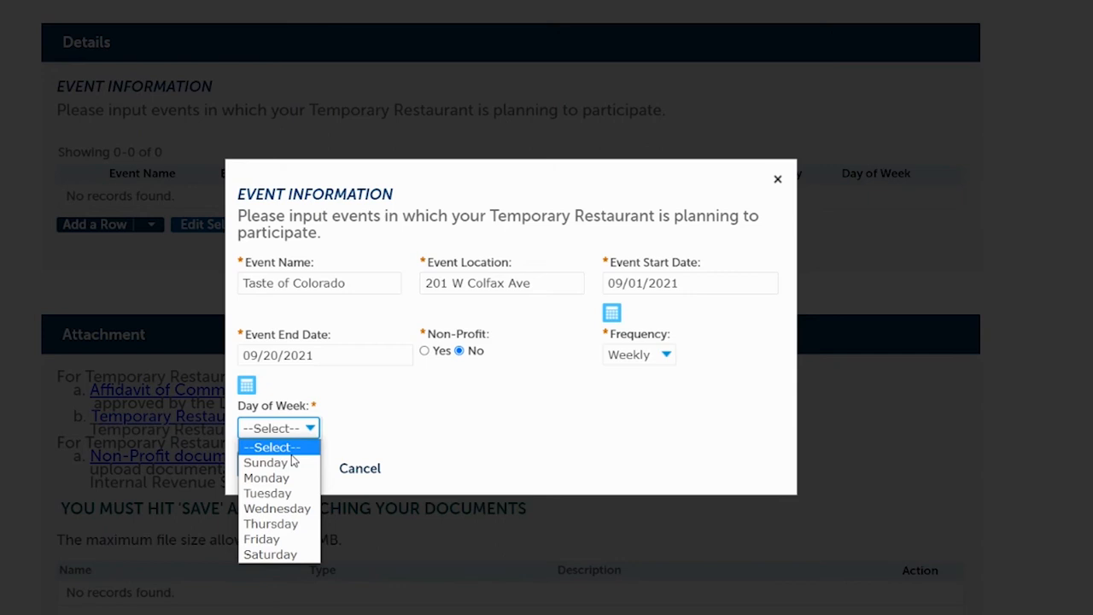
{"action": "left_click", "coordinate": [277, 541]}
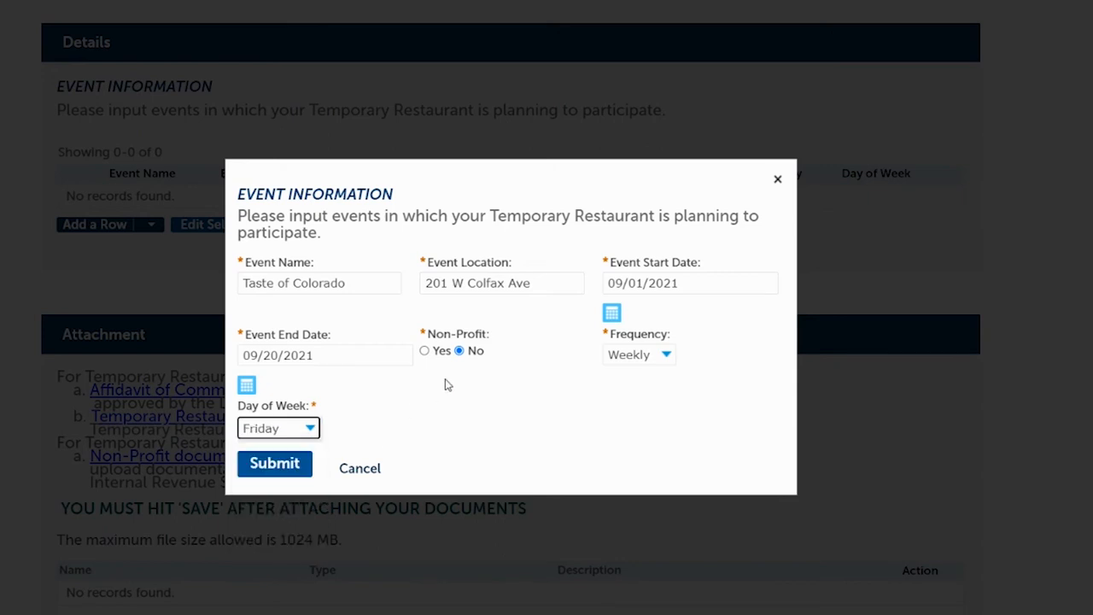
{"action": "left_click", "coordinate": [272, 464]}
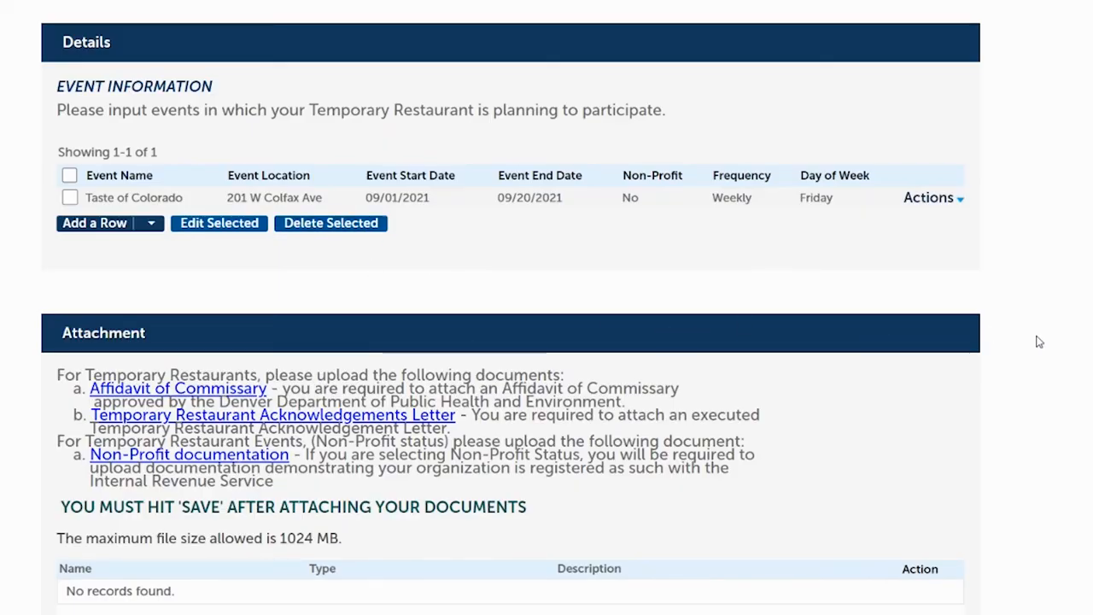
- Scroll down to the Attachment section and bring up the File Upload dialog
{"action": "scroll", "coordinate": [1037, 340], "scroll_direction": "down", "scroll_amount": 3}
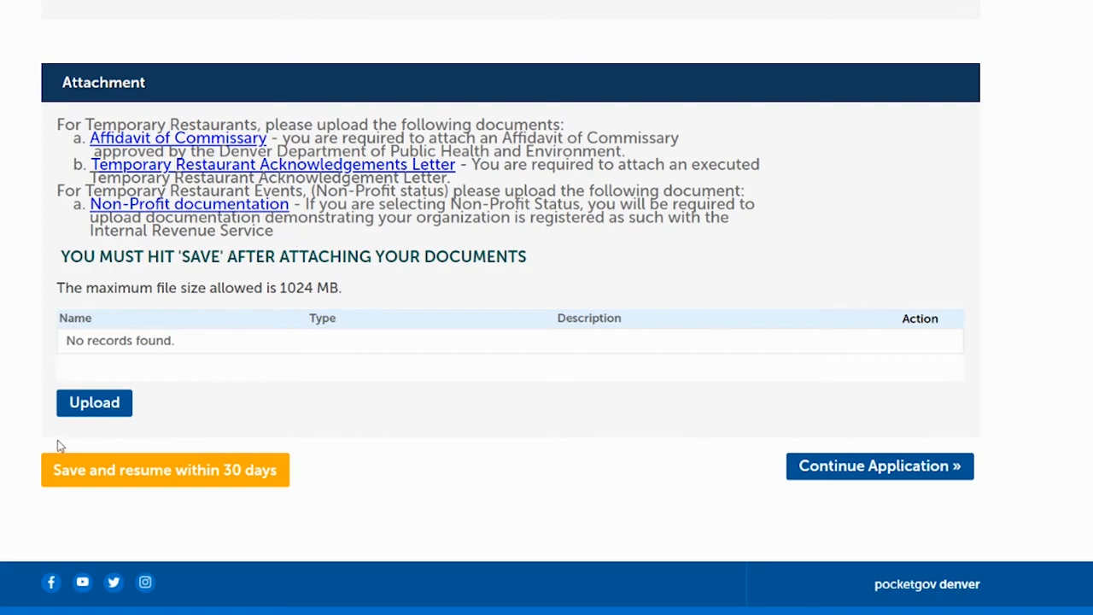
{"action": "left_click", "coordinate": [98, 410]}
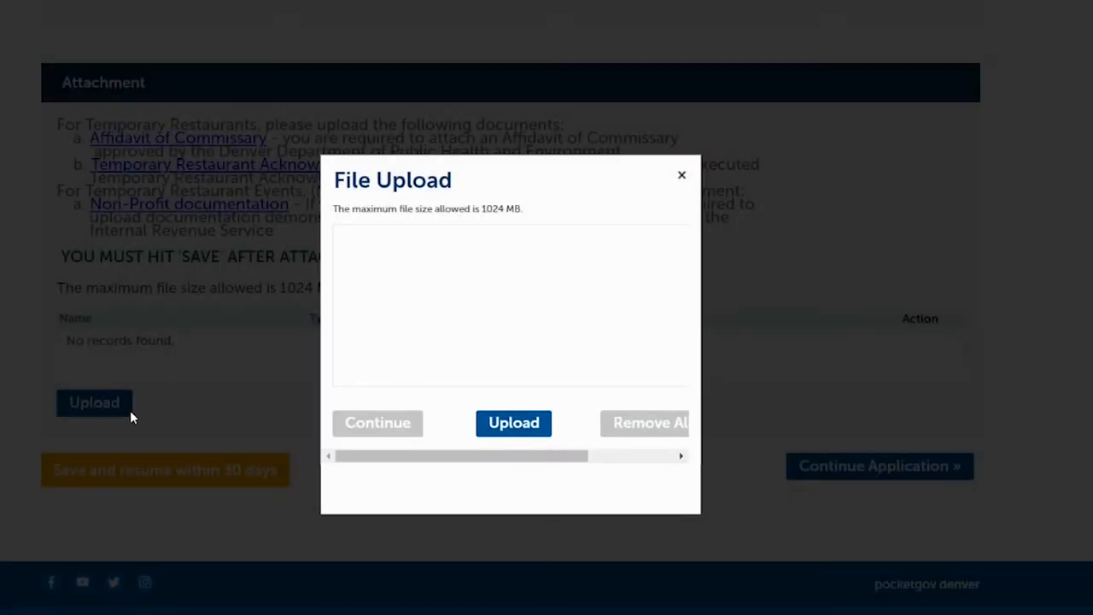
- Upload affidavit_of_commissary.pdf and the temporary food establishment acknowledgement letter PDF, then return to the form
{"action": "left_click", "coordinate": [530, 424]}
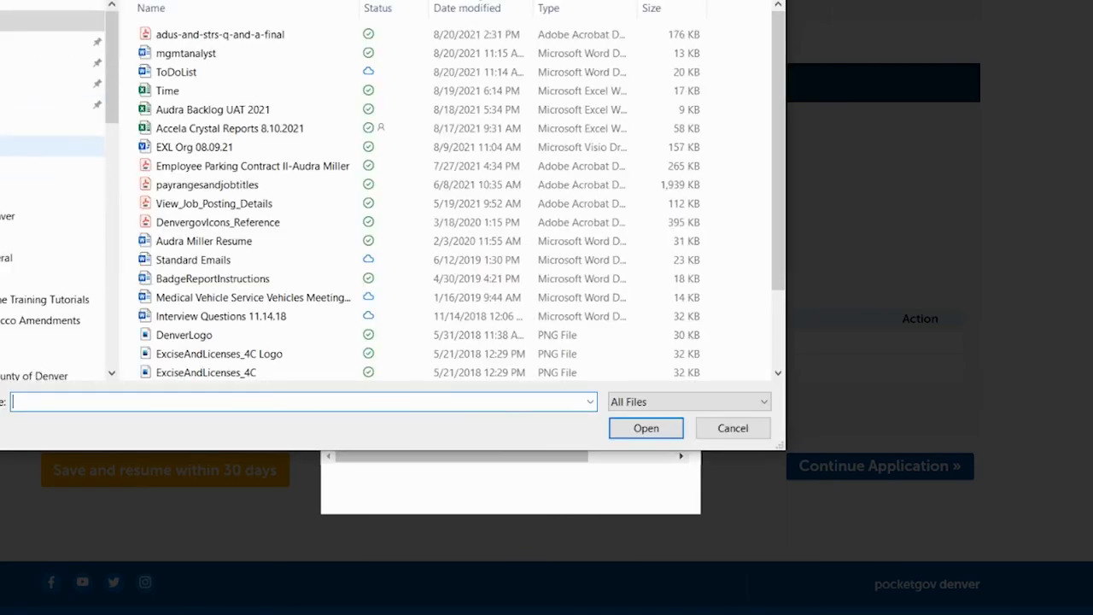
{"action": "left_click", "coordinate": [51, 145]}
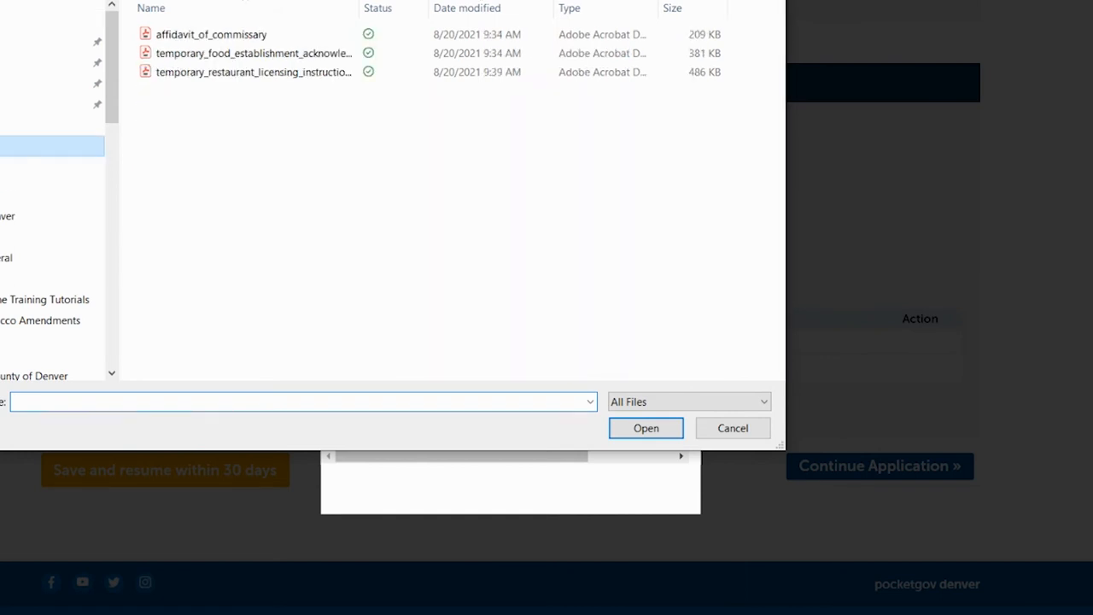
{"action": "left_click", "coordinate": [213, 38]}
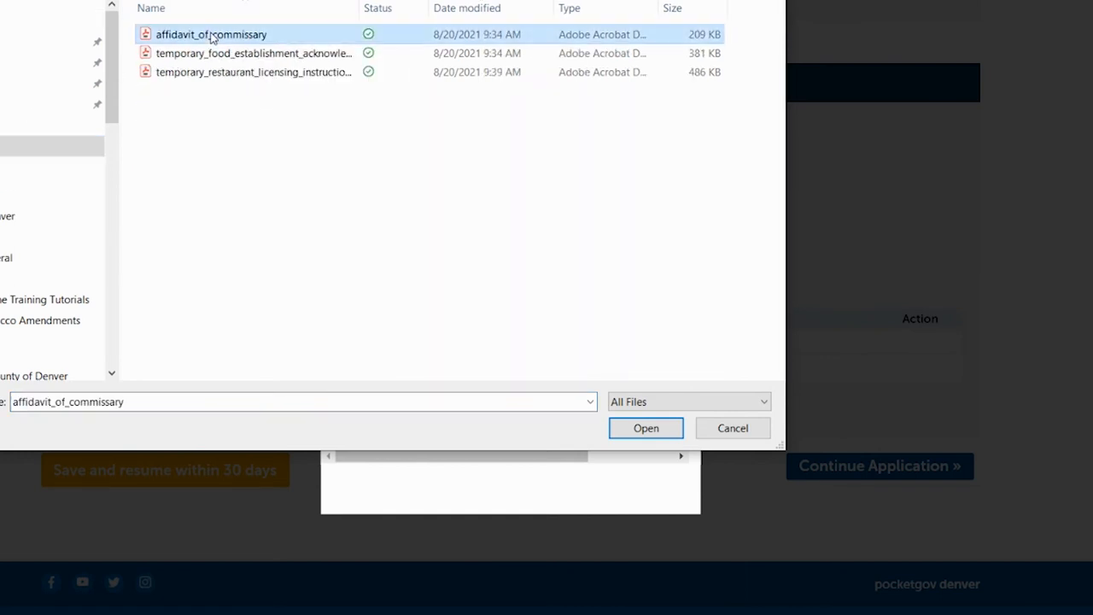
{"action": "left_click", "coordinate": [646, 429]}
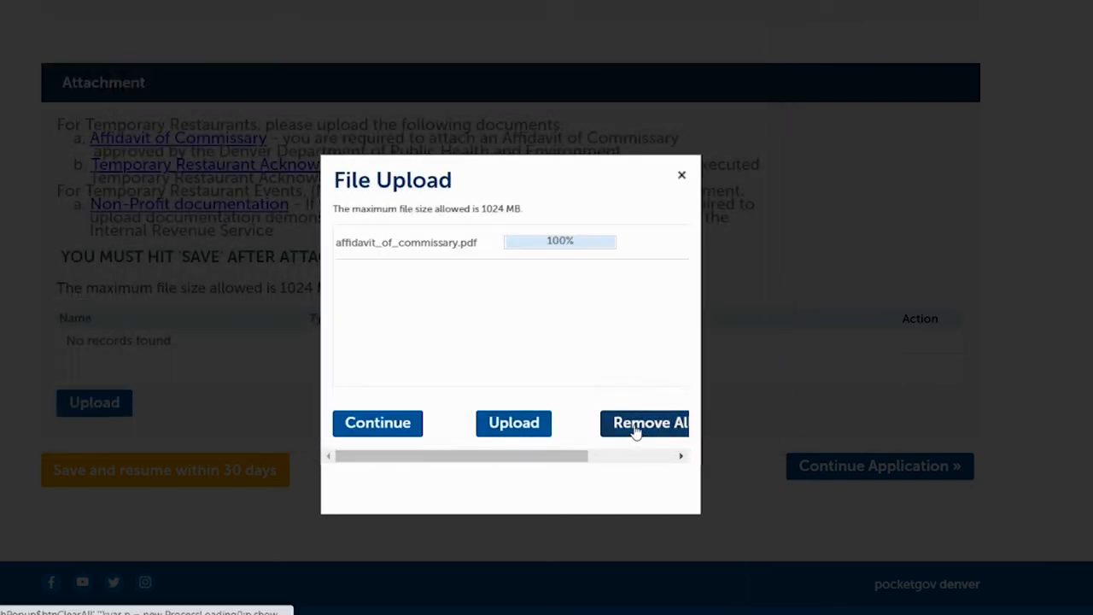
{"action": "left_click", "coordinate": [527, 426]}
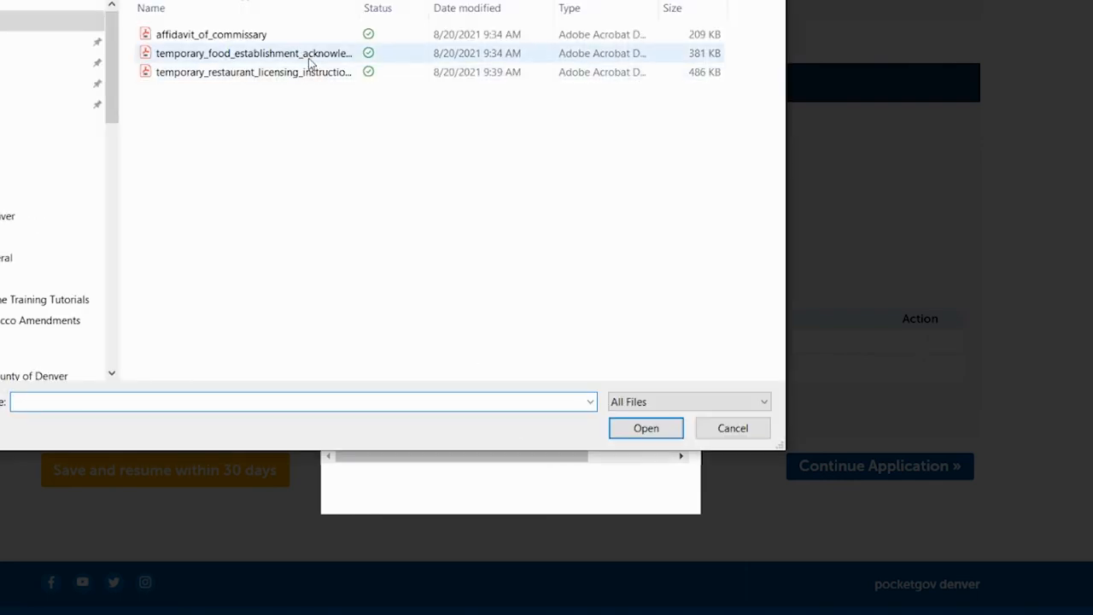
{"action": "left_click", "coordinate": [310, 61]}
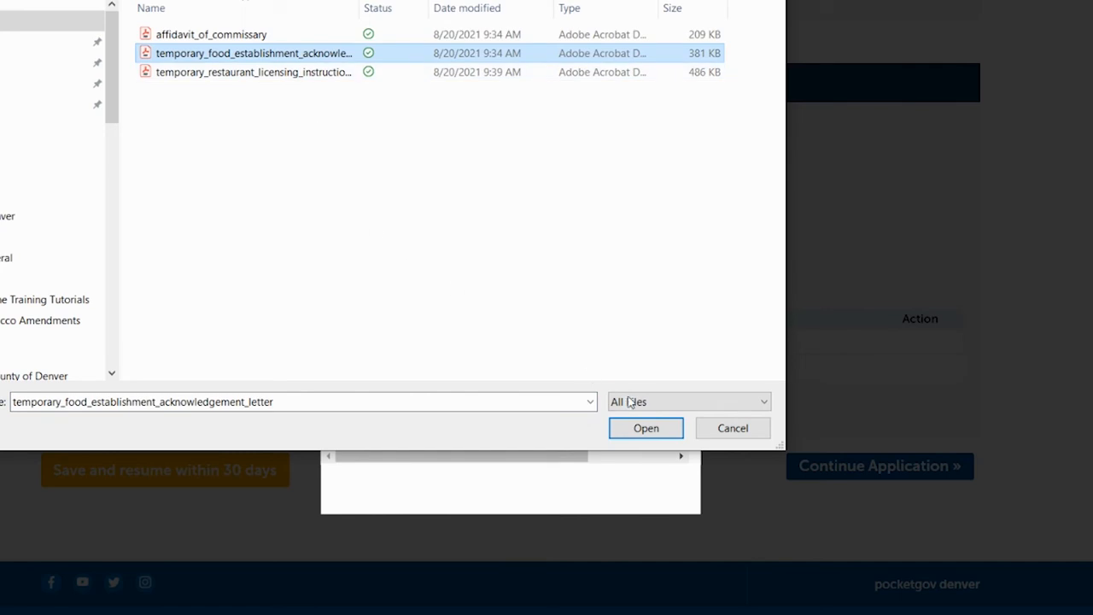
{"action": "left_click", "coordinate": [646, 427]}
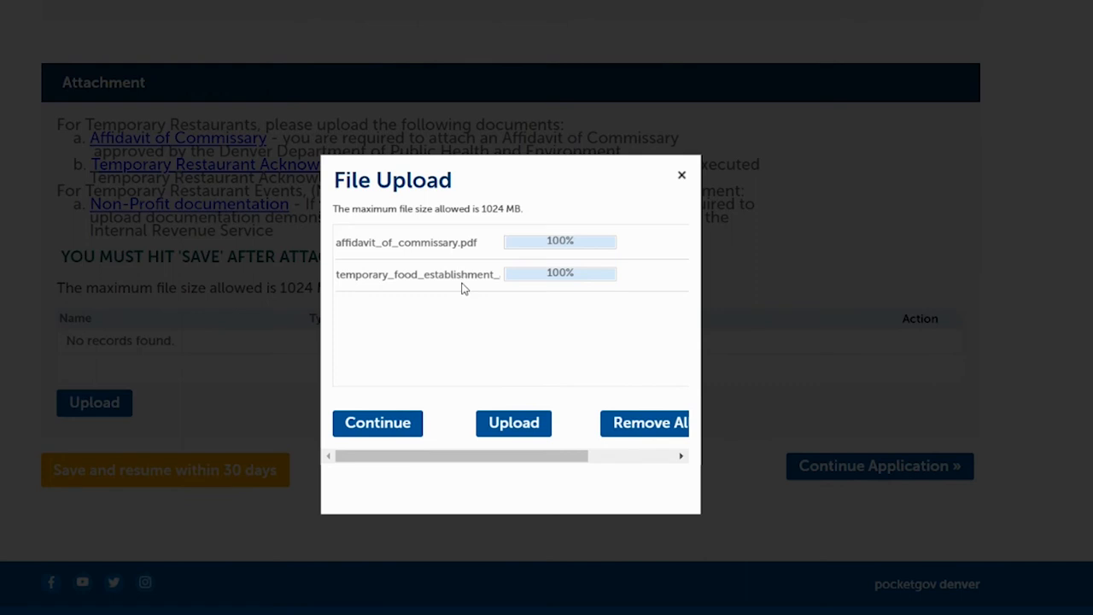
{"action": "left_click", "coordinate": [393, 423]}
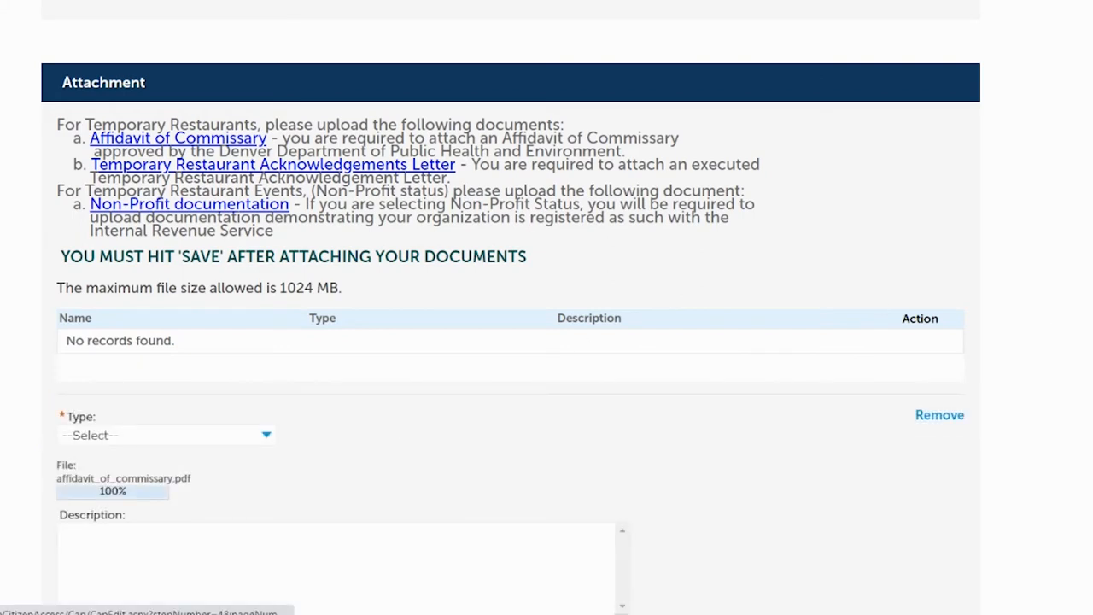
- Type the files as Affidavit of Commissary and Temporary Food Establishment Acknowledgement Letter, and save them
{"action": "scroll", "coordinate": [923, 215], "scroll_direction": "down", "scroll_amount": 3}
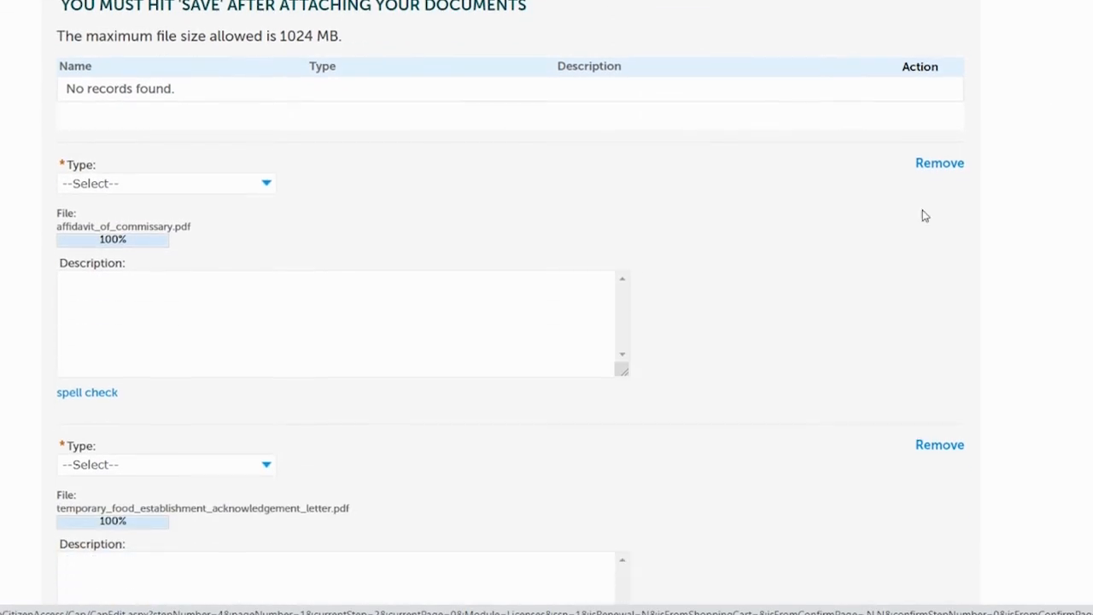
{"action": "left_click", "coordinate": [204, 186]}
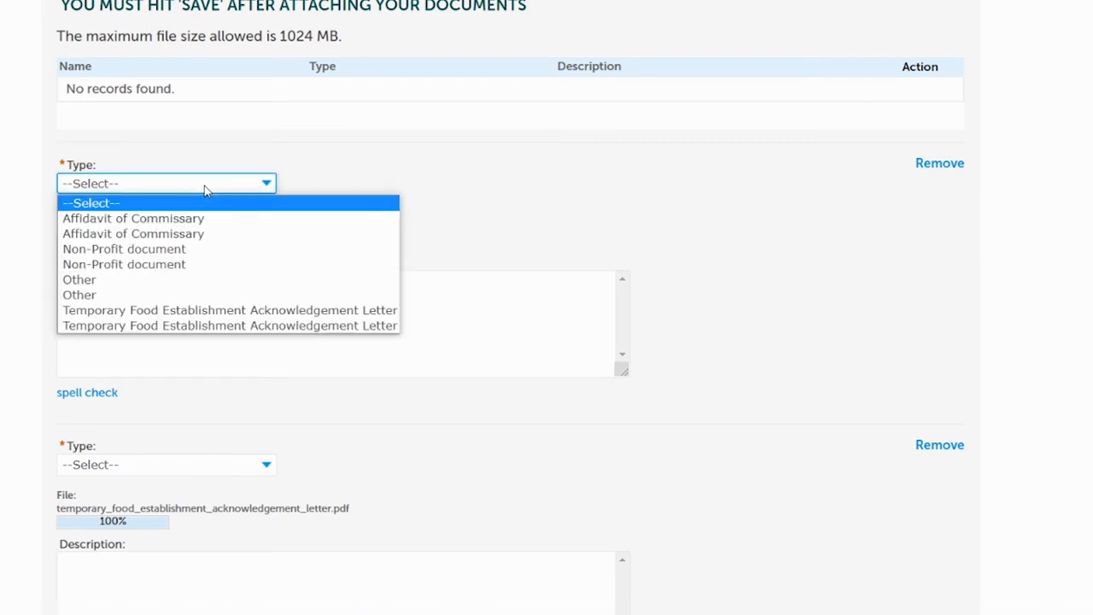
{"action": "left_click", "coordinate": [182, 221]}
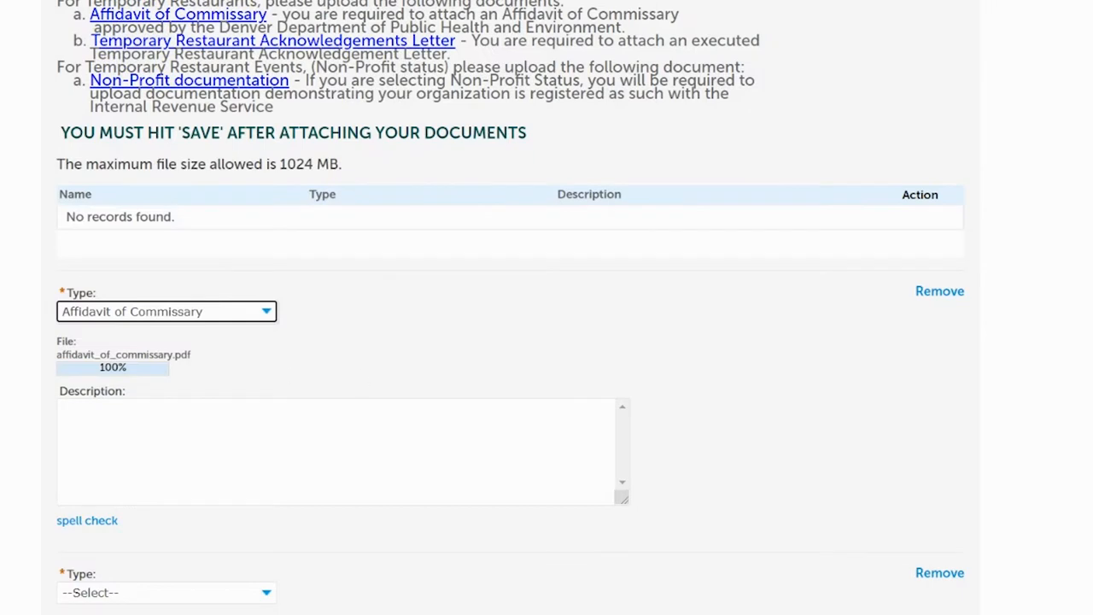
{"action": "scroll", "coordinate": [502, 321], "scroll_direction": "down", "scroll_amount": 3}
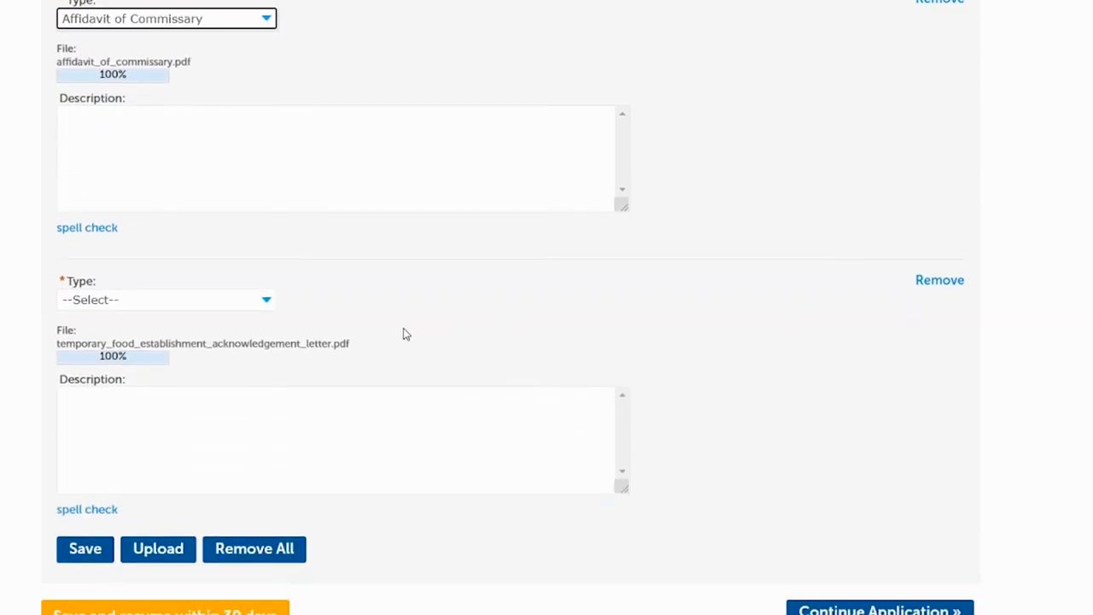
{"action": "left_click", "coordinate": [265, 303]}
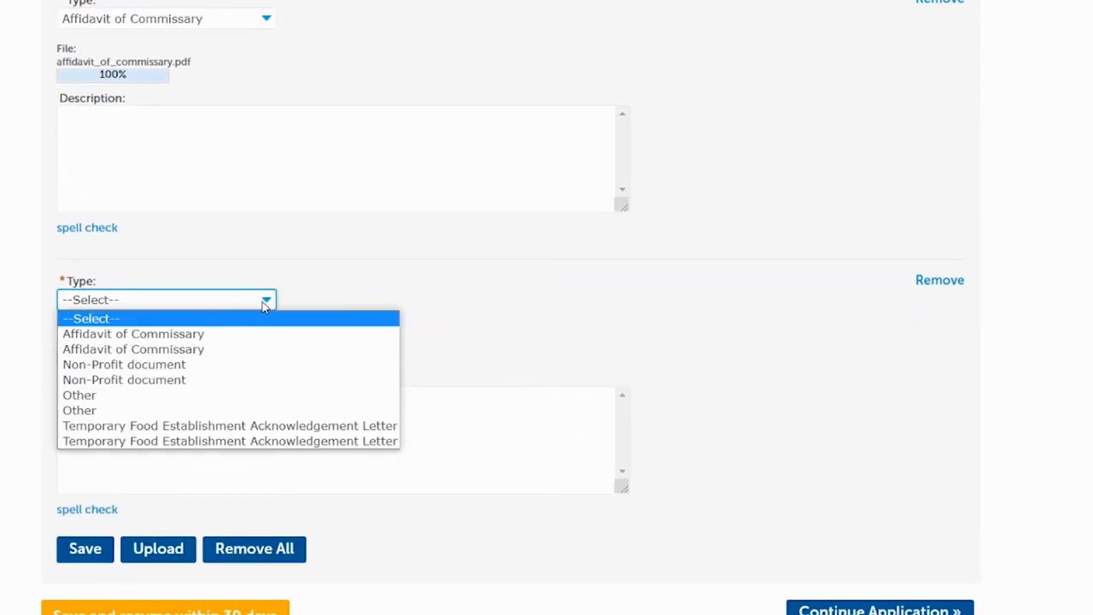
{"action": "left_click", "coordinate": [250, 426]}
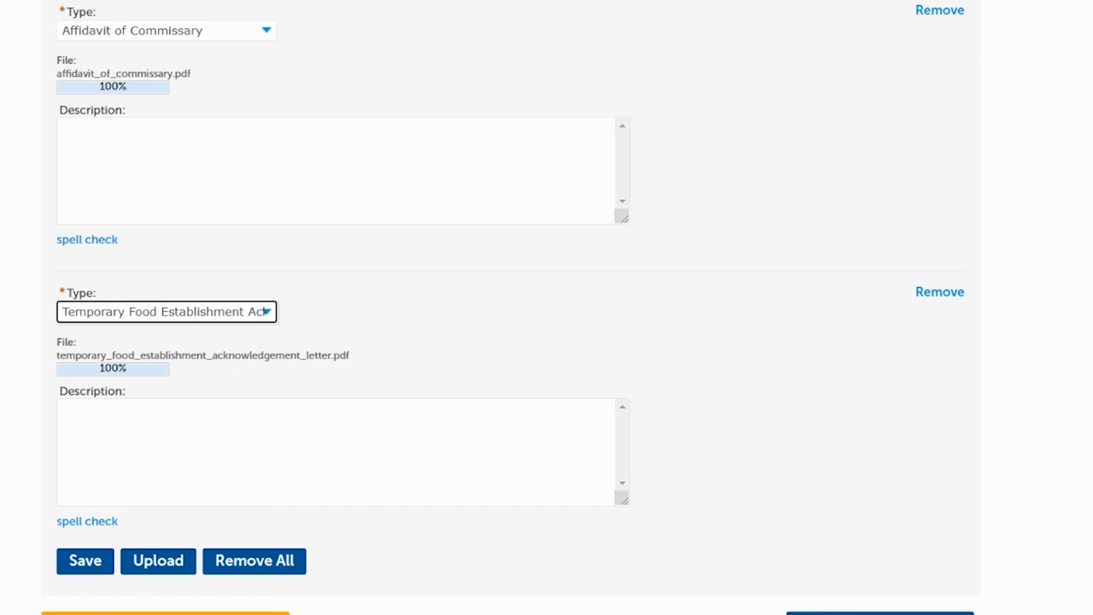
{"action": "scroll", "coordinate": [508, 289], "scroll_direction": "down", "scroll_amount": 1}
{"action": "left_click", "coordinate": [85, 468]}
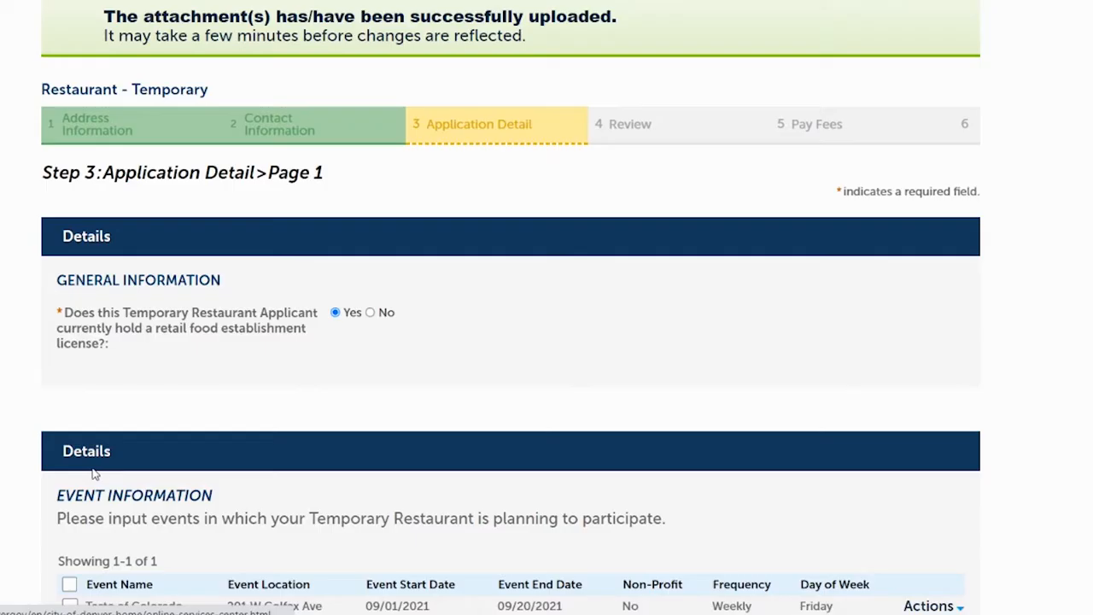
- Check both documents in the attachment list and continue the application to Step 4: Review
{"action": "scroll", "coordinate": [547, 342], "scroll_direction": "down", "scroll_amount": 10}
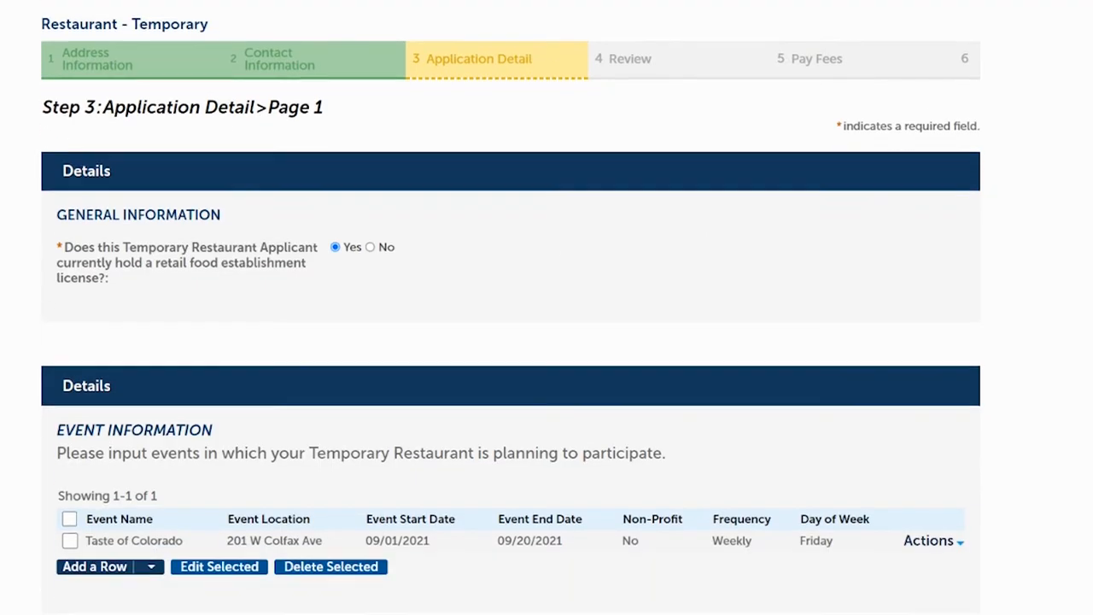
{"action": "scroll", "coordinate": [538, 327], "scroll_direction": "down", "scroll_amount": 1}
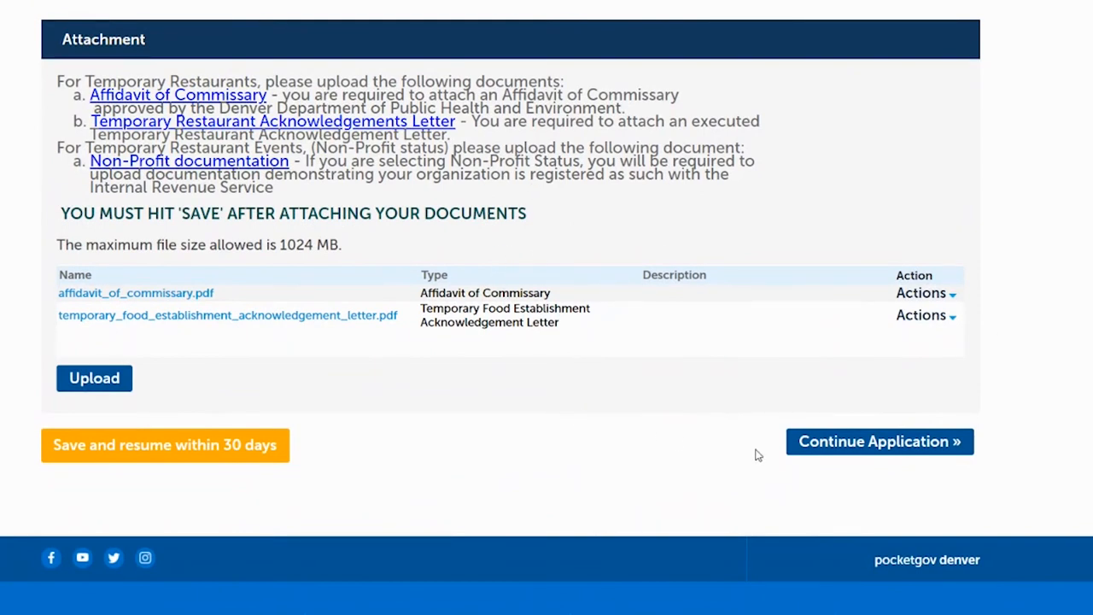
{"action": "left_click", "coordinate": [825, 446]}
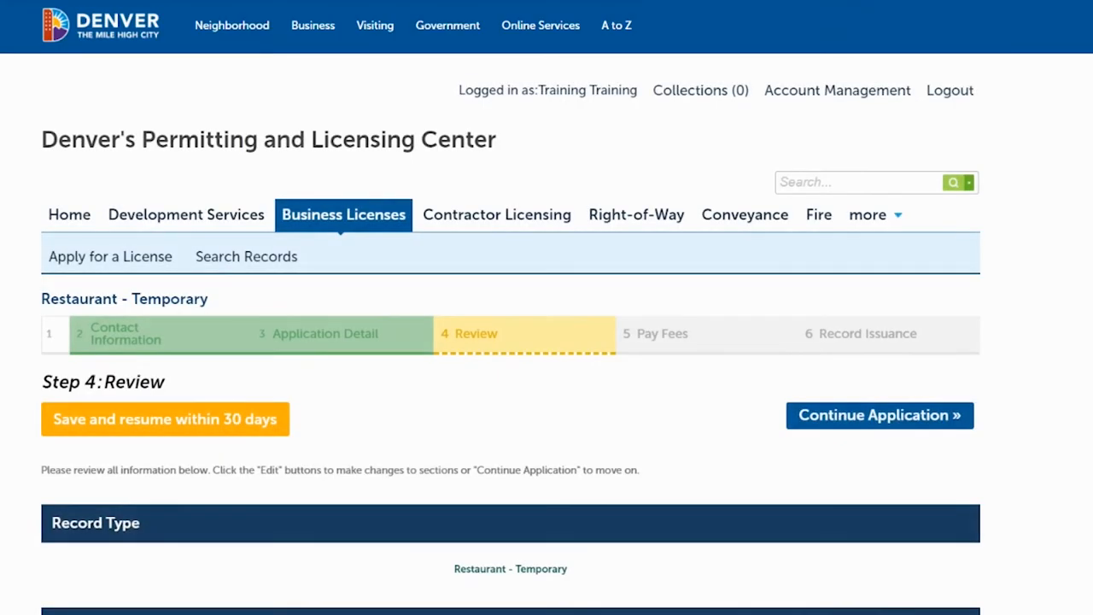
{"action": "scroll", "coordinate": [547, 342], "scroll_direction": "down", "scroll_amount": 3}
{"action": "scroll", "coordinate": [547, 341], "scroll_direction": "down", "scroll_amount": 5}
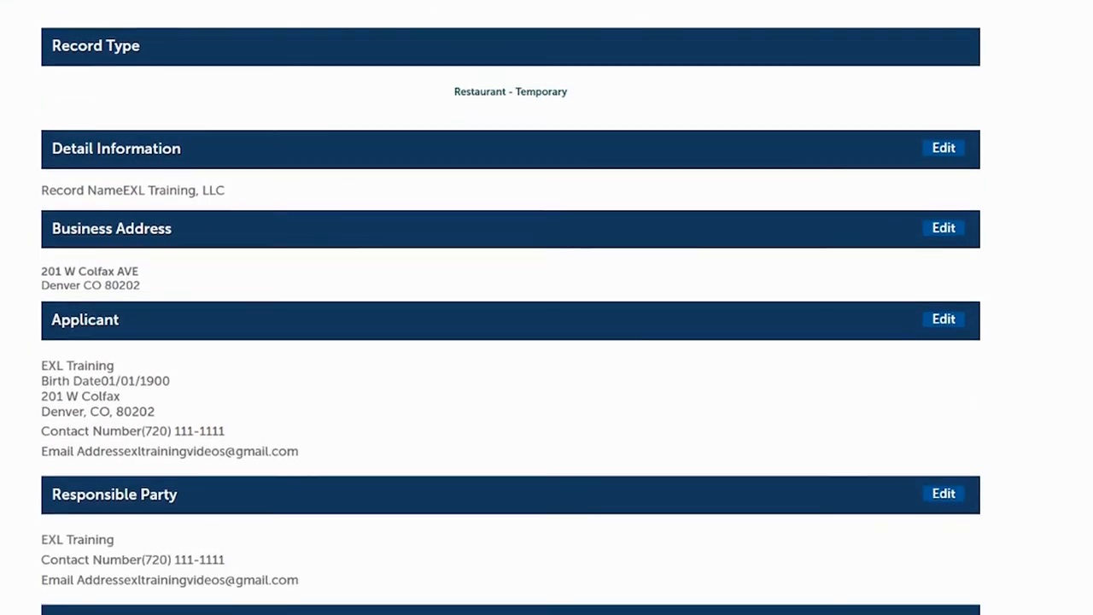
{"action": "scroll", "coordinate": [547, 342], "scroll_direction": "down", "scroll_amount": 5}
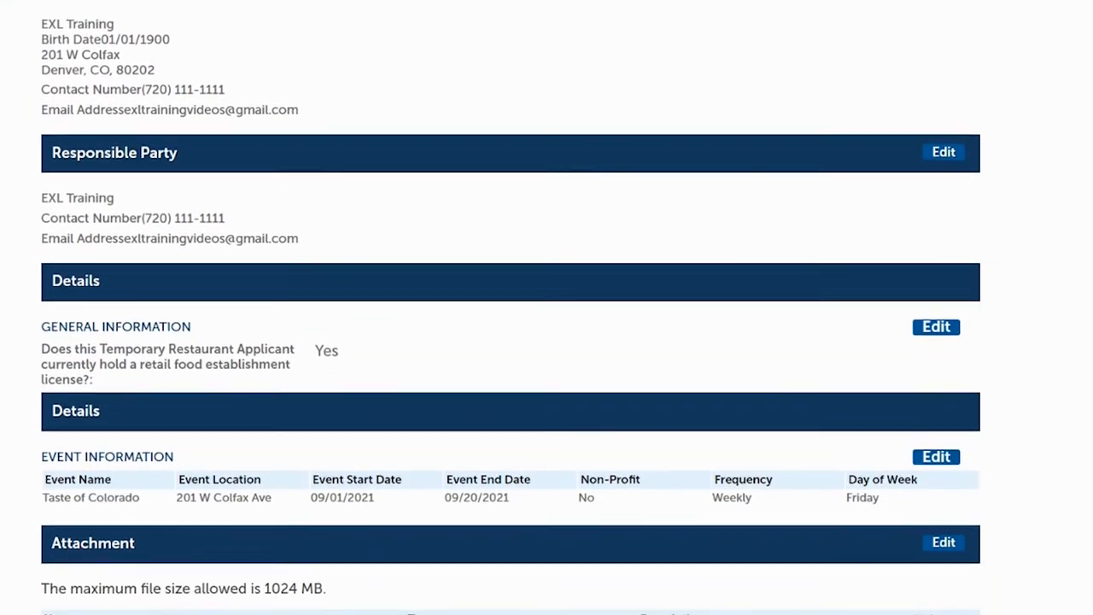
{"action": "scroll", "coordinate": [547, 342], "scroll_direction": "down", "scroll_amount": 2}
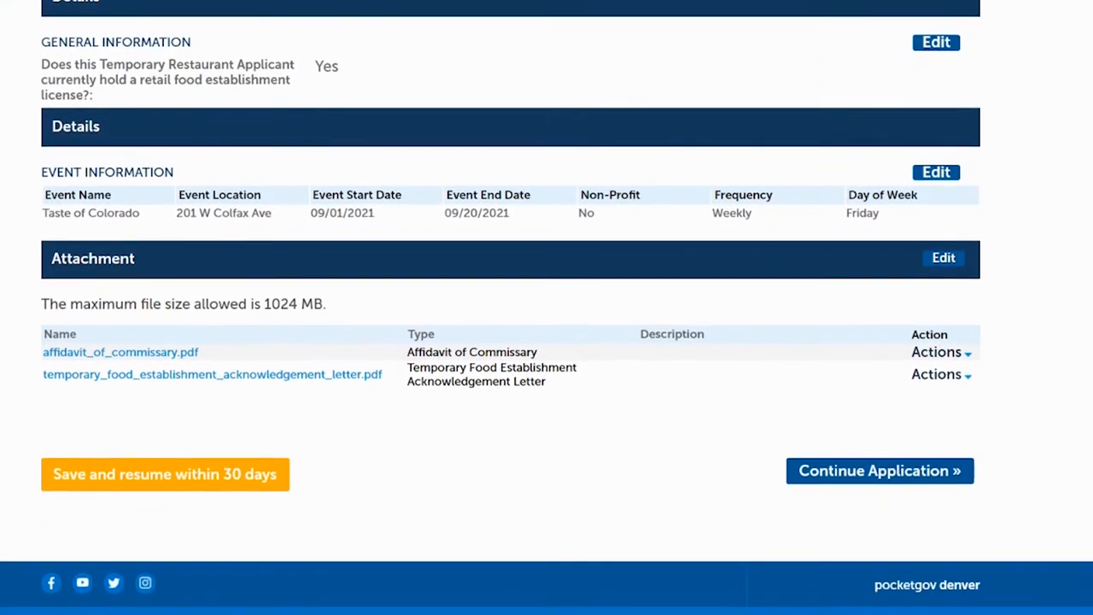
{"action": "scroll", "coordinate": [547, 342], "scroll_direction": "up", "scroll_amount": 8}
{"action": "scroll", "coordinate": [547, 341], "scroll_direction": "down", "scroll_amount": 3}
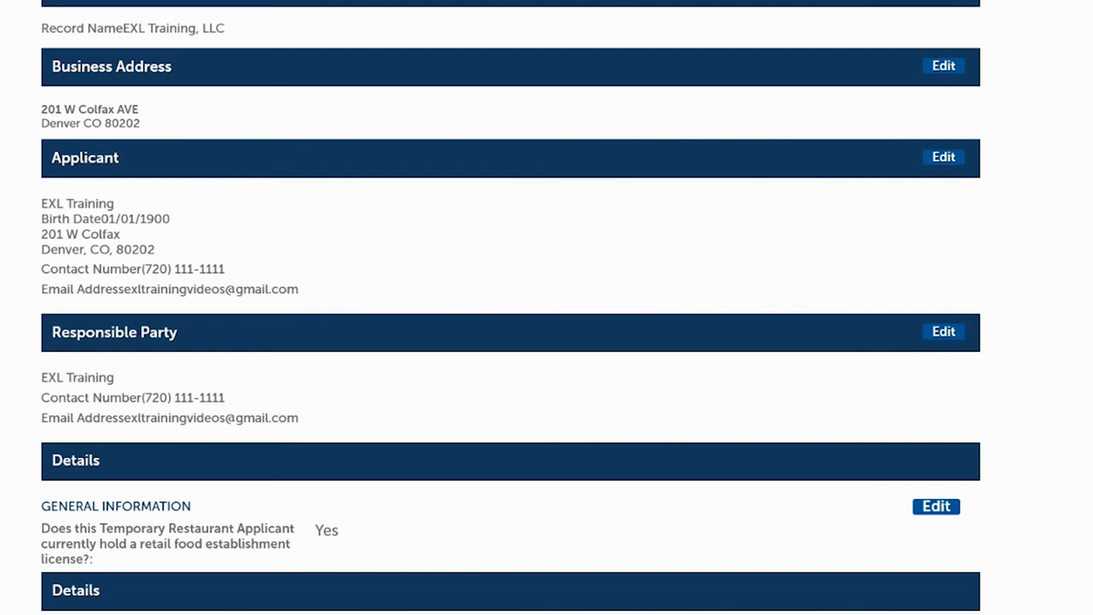
{"action": "scroll", "coordinate": [511, 307], "scroll_direction": "down", "scroll_amount": 1}
{"action": "scroll", "coordinate": [720, 387], "scroll_direction": "down", "scroll_amount": 5}
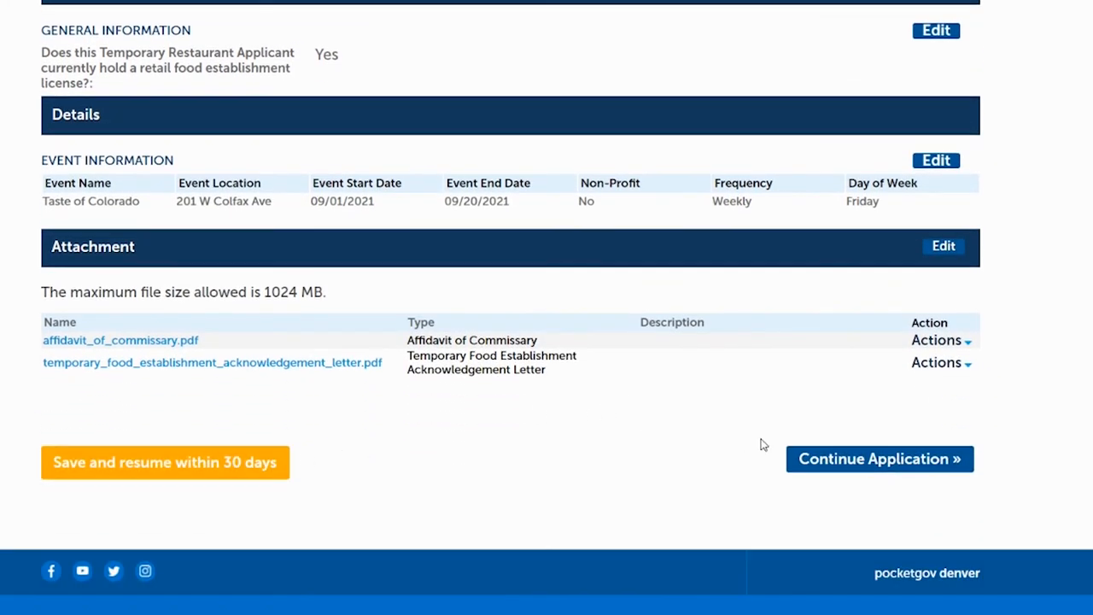
{"action": "left_click", "coordinate": [867, 470]}
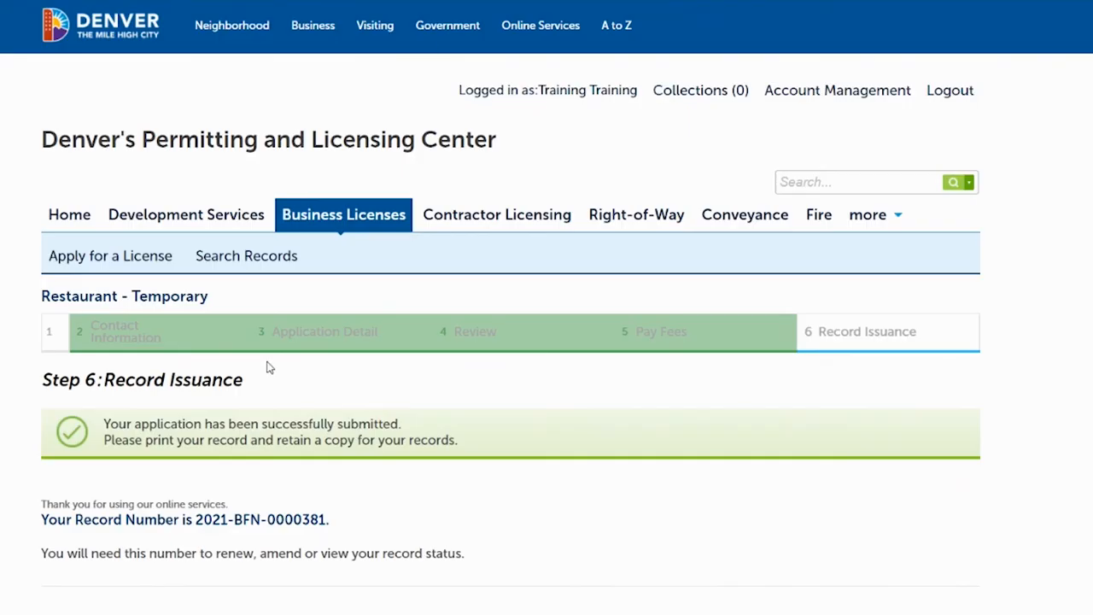
- Return from the submission confirmation to the portal's Home welcome page
{"action": "left_click", "coordinate": [69, 223]}
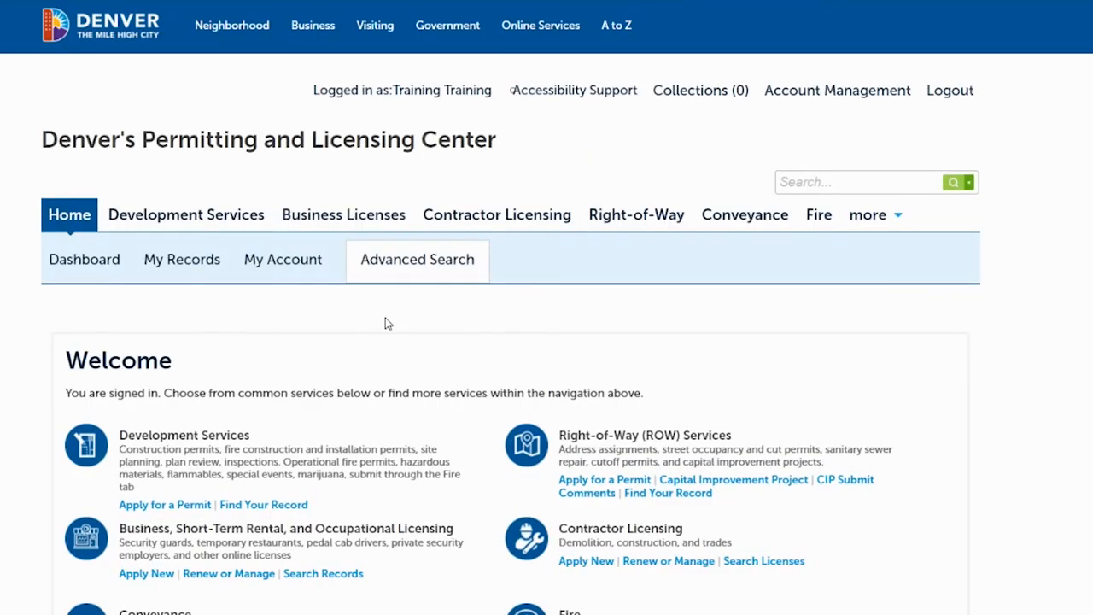
- Open My Records and expand Business Licenses to find the pending Restaurant - Temporary record
{"action": "left_click", "coordinate": [182, 260]}
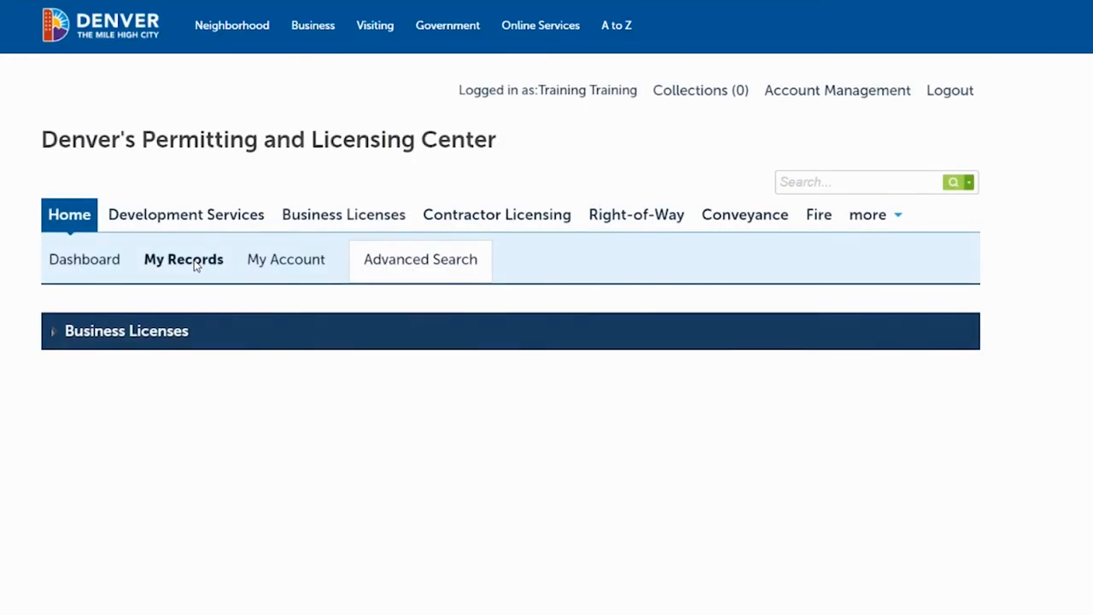
{"action": "left_click", "coordinate": [53, 339]}
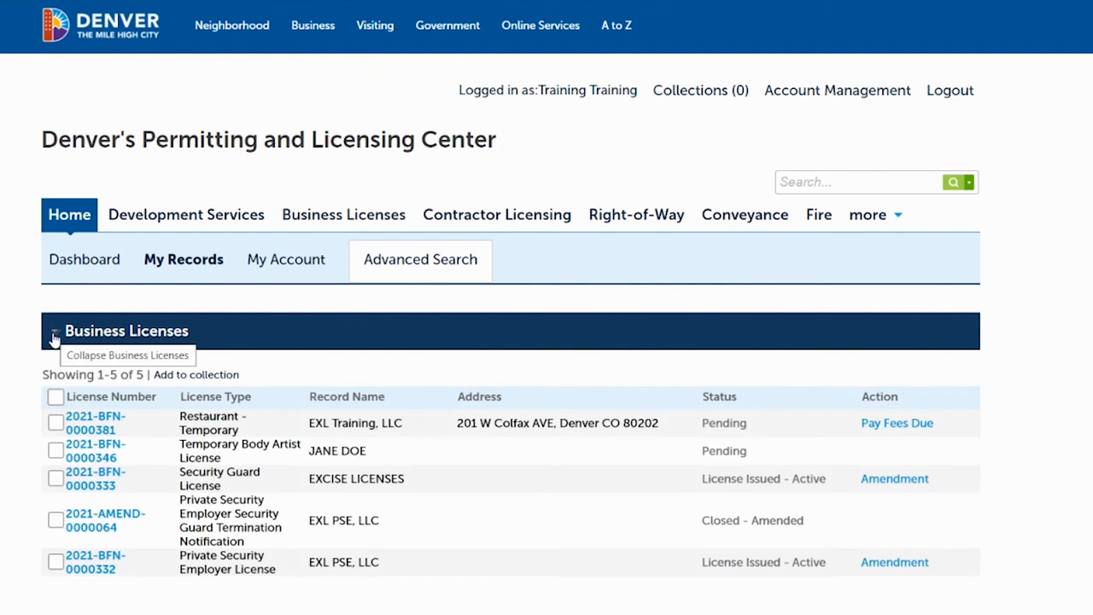
{"action": "scroll", "coordinate": [235, 327], "scroll_direction": "down", "scroll_amount": 2}
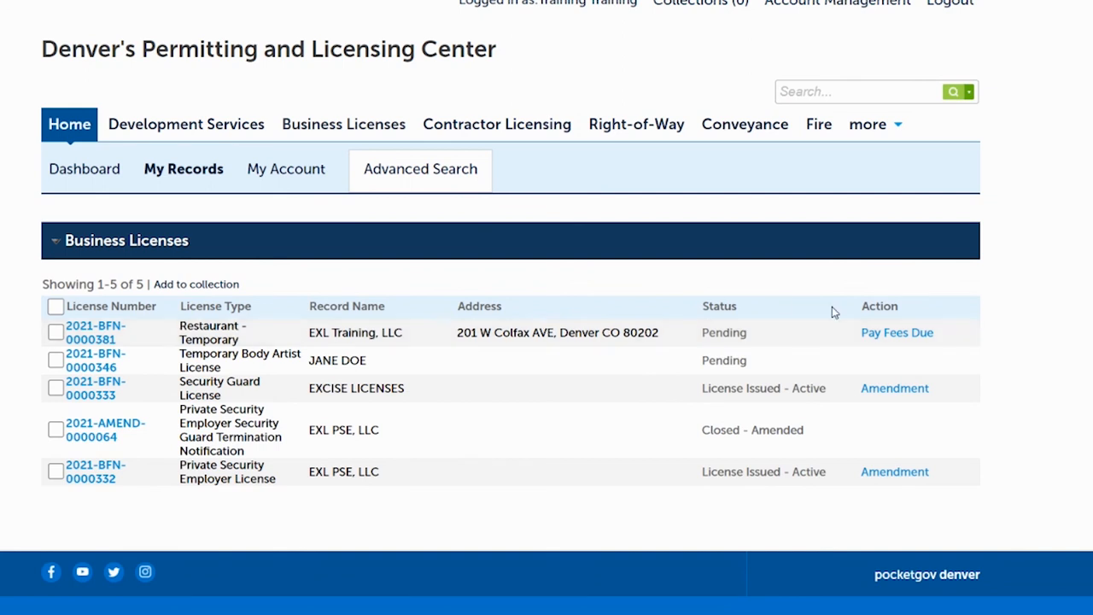
- Pay the fees due on the Restaurant - Temporary record and check out the $130.00 cart
{"action": "left_click", "coordinate": [902, 339]}
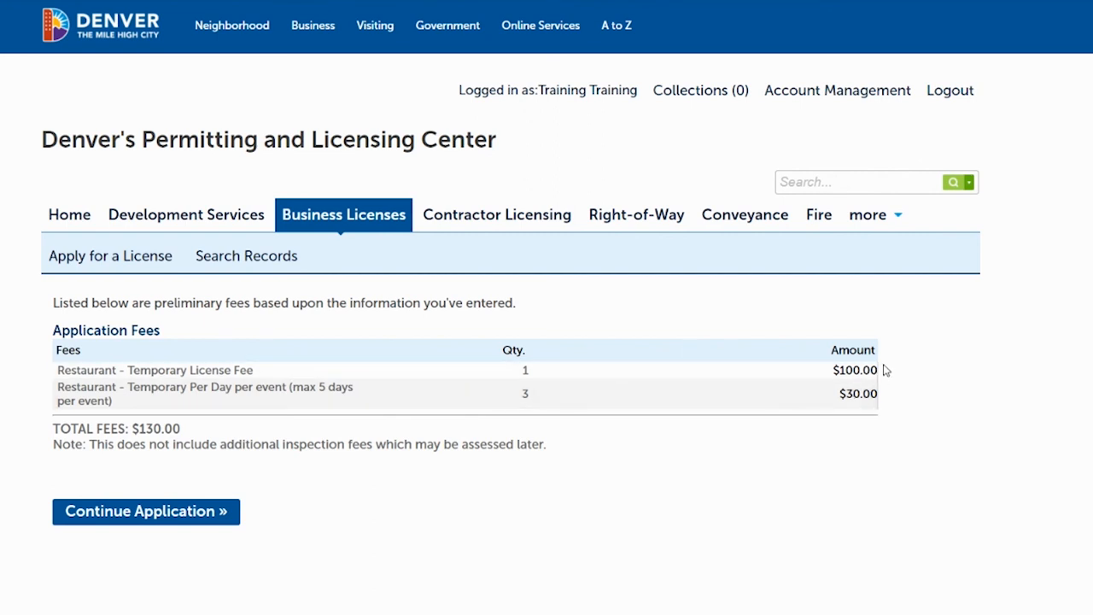
{"action": "left_click", "coordinate": [154, 516]}
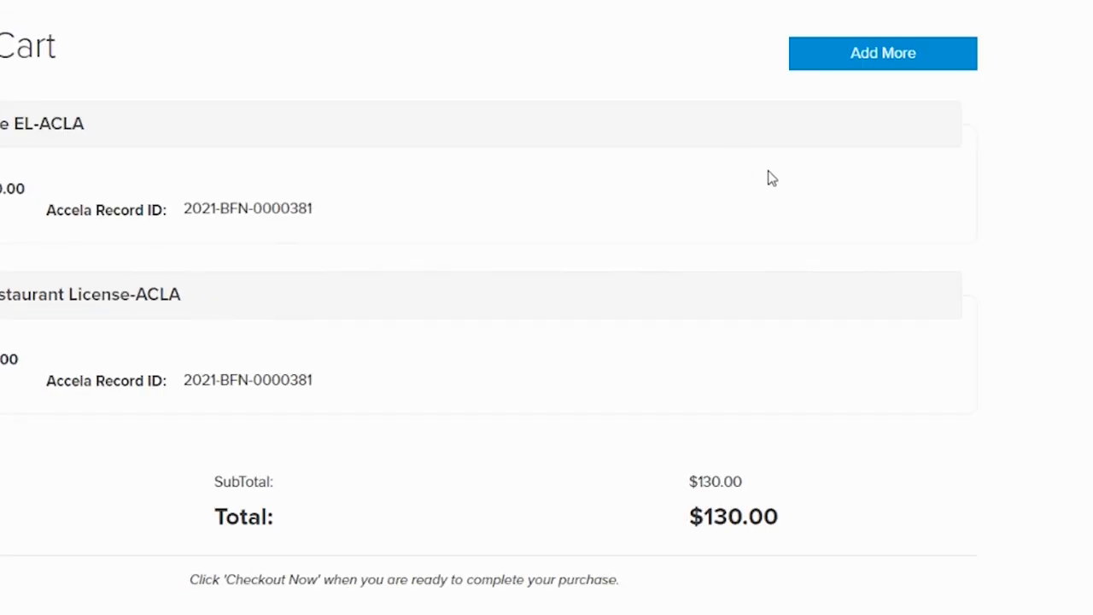
{"action": "scroll", "coordinate": [820, 422], "scroll_direction": "down", "scroll_amount": 2}
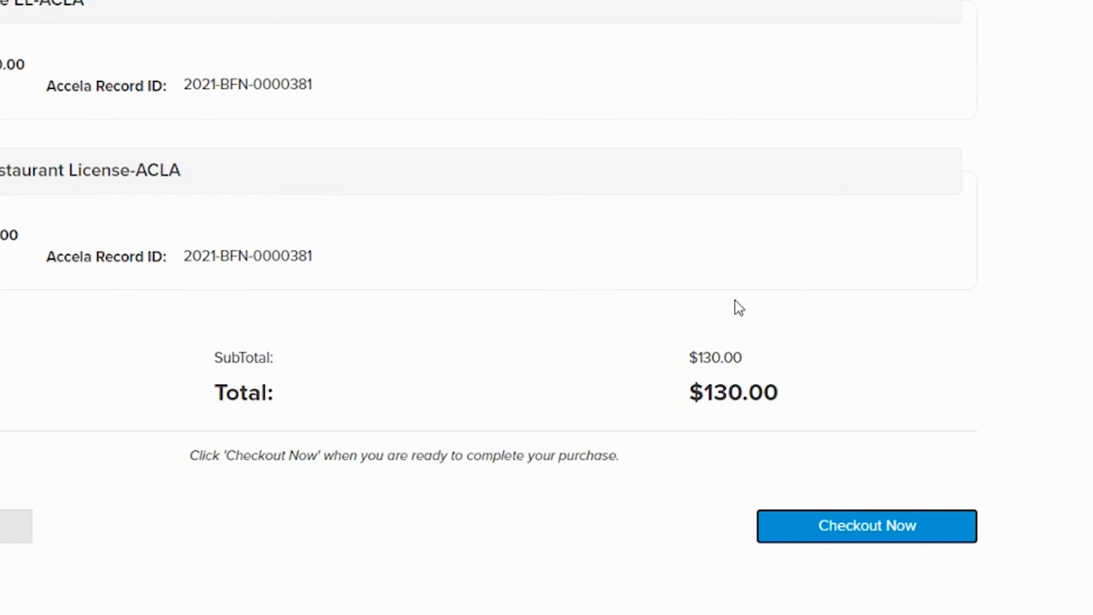
{"action": "left_click", "coordinate": [874, 531]}
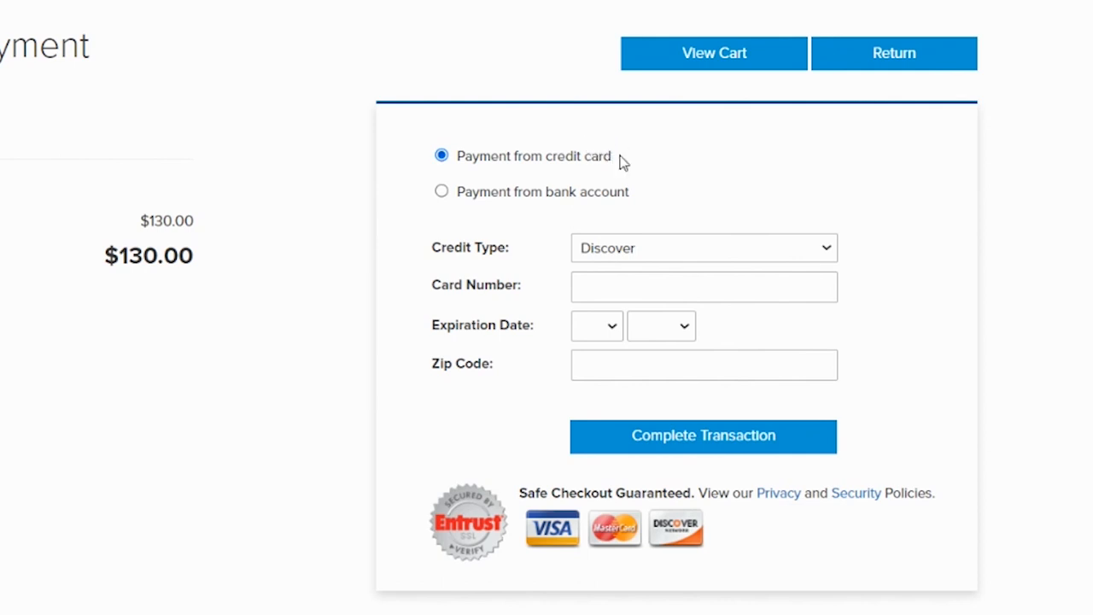
- Pay $130.00 by Visa: enter the card number, expiration 03/2039 and billing zip code, then complete the transaction
{"action": "left_click", "coordinate": [755, 247]}
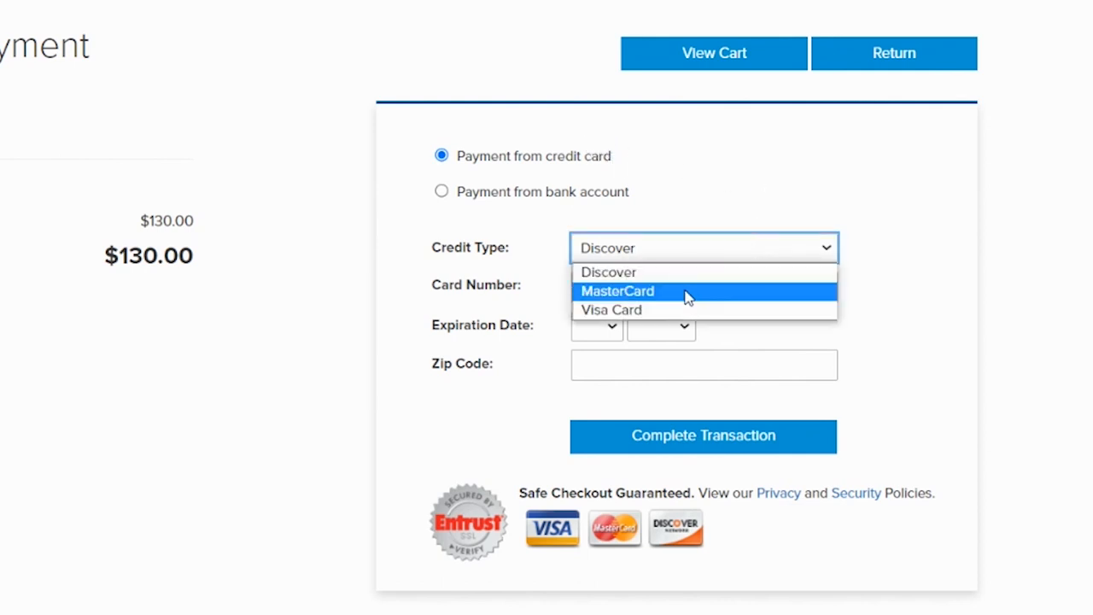
{"action": "left_click", "coordinate": [671, 310]}
{"action": "left_click", "coordinate": [632, 299]}
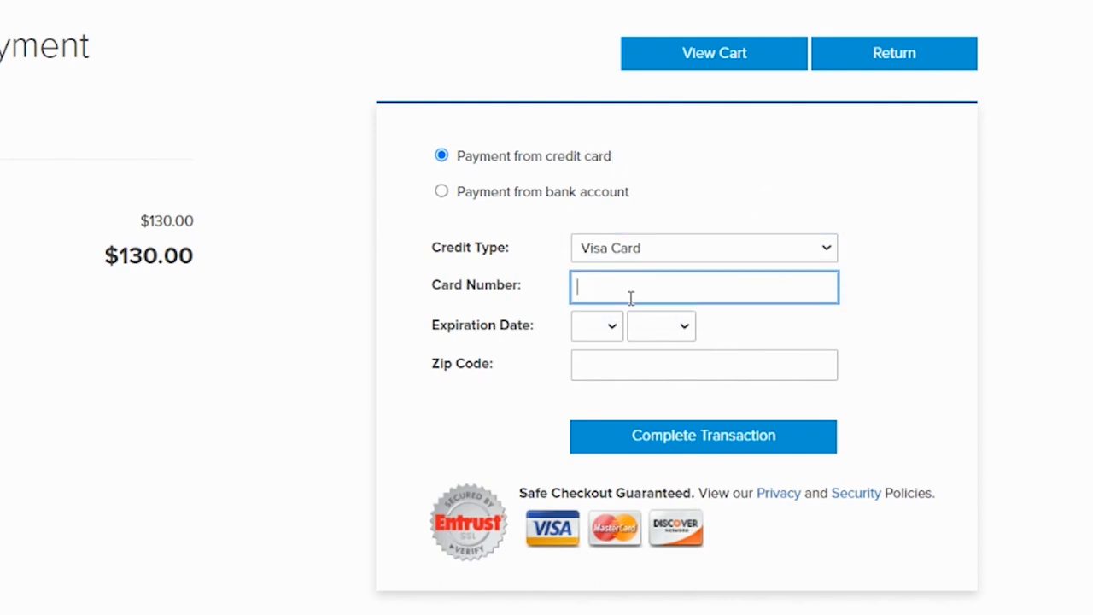
{"action": "type", "text": "4111111111111111"}
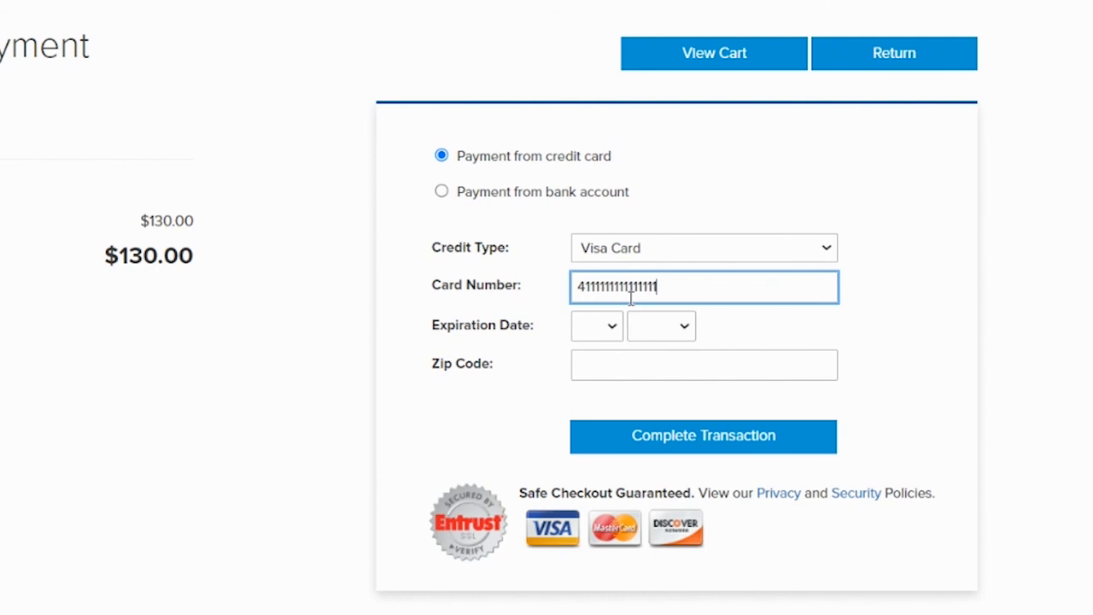
{"action": "left_click", "coordinate": [603, 326]}
{"action": "left_click", "coordinate": [589, 405]}
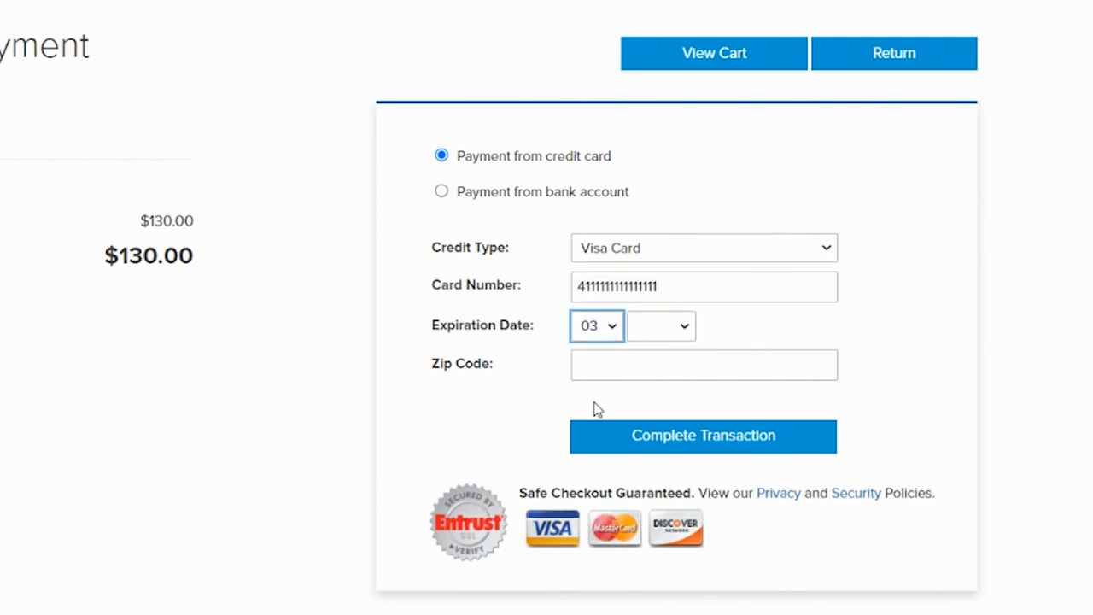
{"action": "left_click", "coordinate": [652, 329]}
{"action": "scroll", "coordinate": [654, 281], "scroll_direction": "down", "scroll_amount": 1}
{"action": "left_click", "coordinate": [654, 265]}
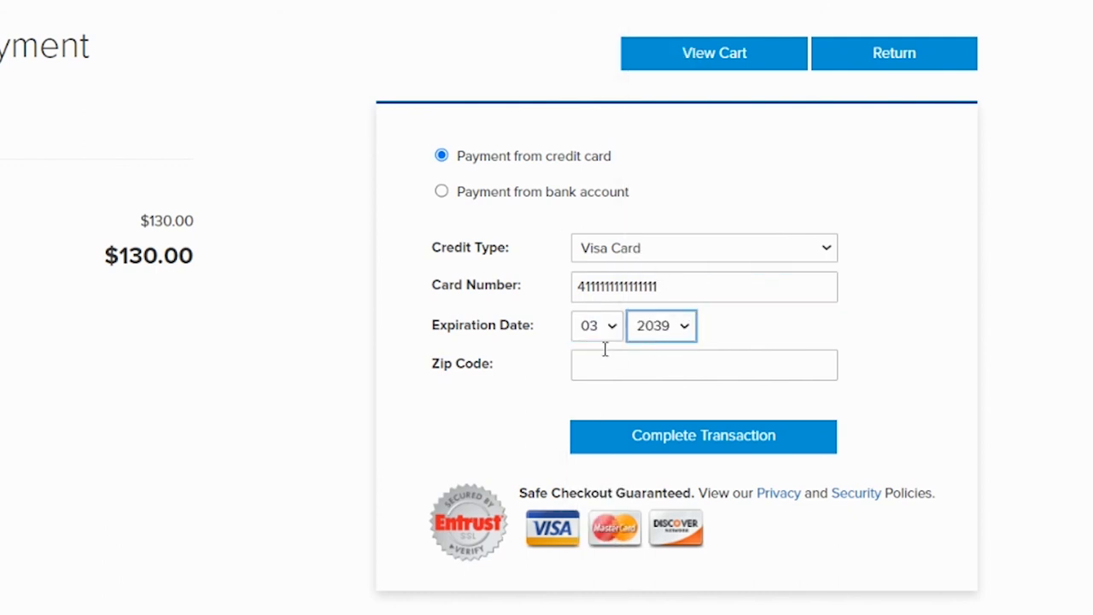
{"action": "left_click", "coordinate": [607, 362]}
{"action": "type", "text": "80202"}
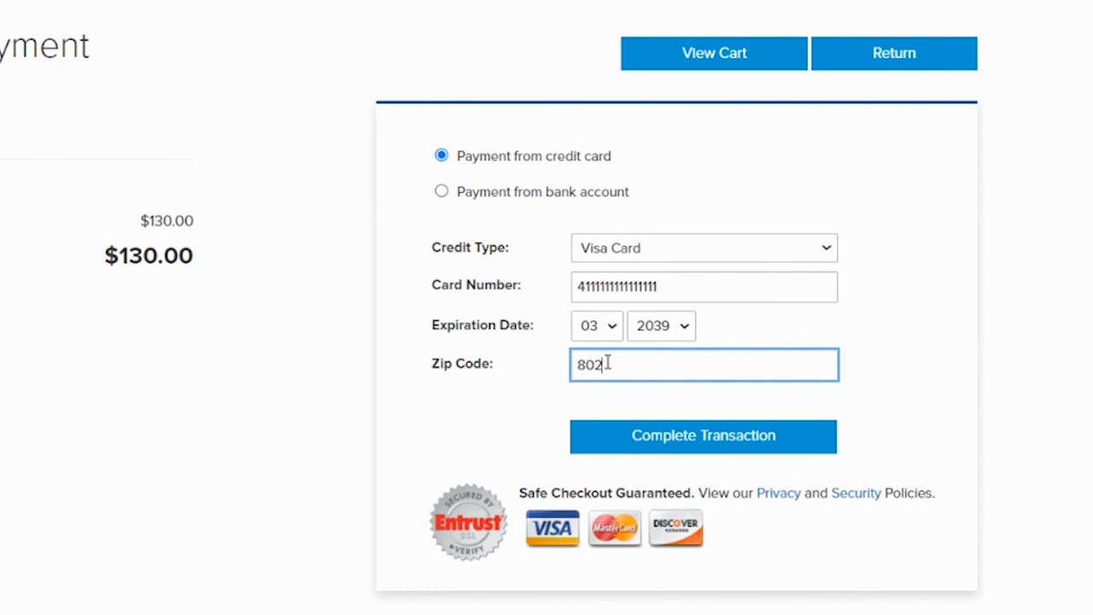
{"action": "left_click", "coordinate": [735, 439]}
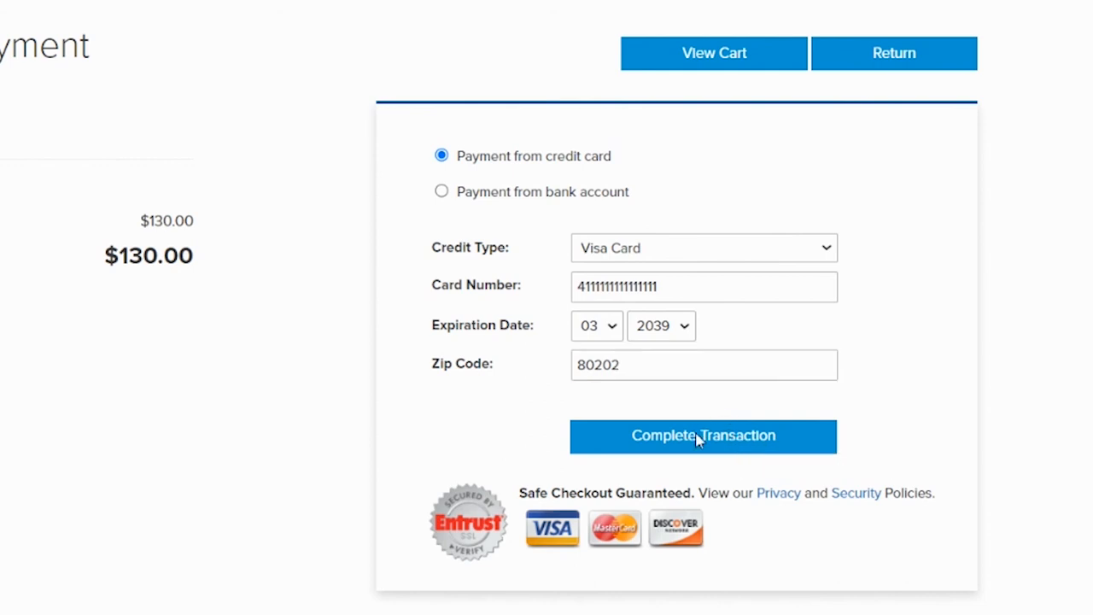
{"action": "left_click", "coordinate": [697, 437]}
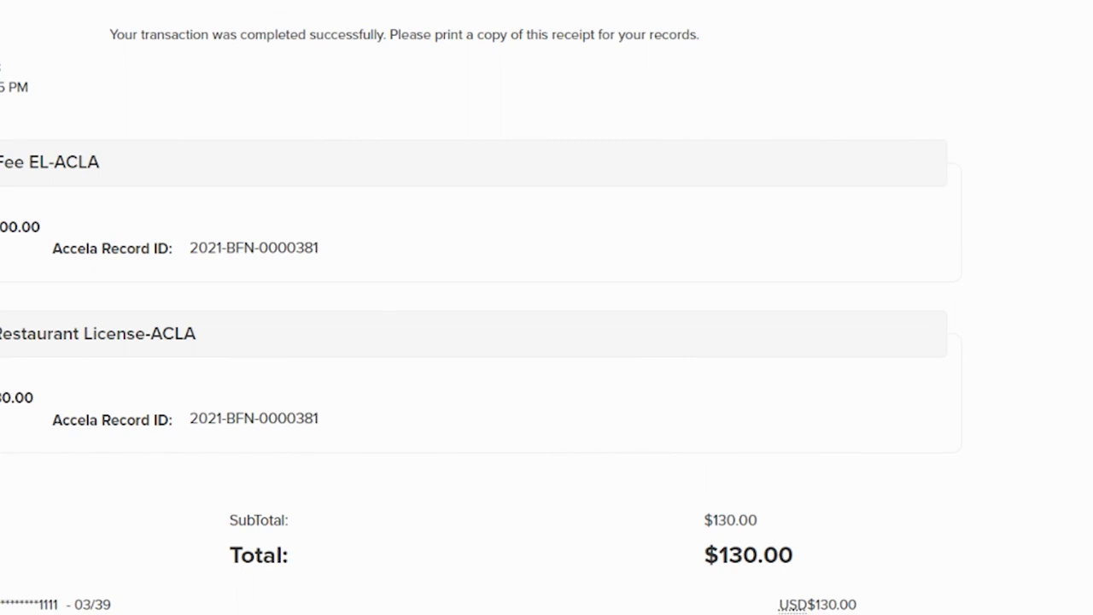
- Scroll down the receipt page to review the $130.00 transaction confirmation
{"action": "scroll", "coordinate": [547, 308], "scroll_direction": "down", "scroll_amount": 1}
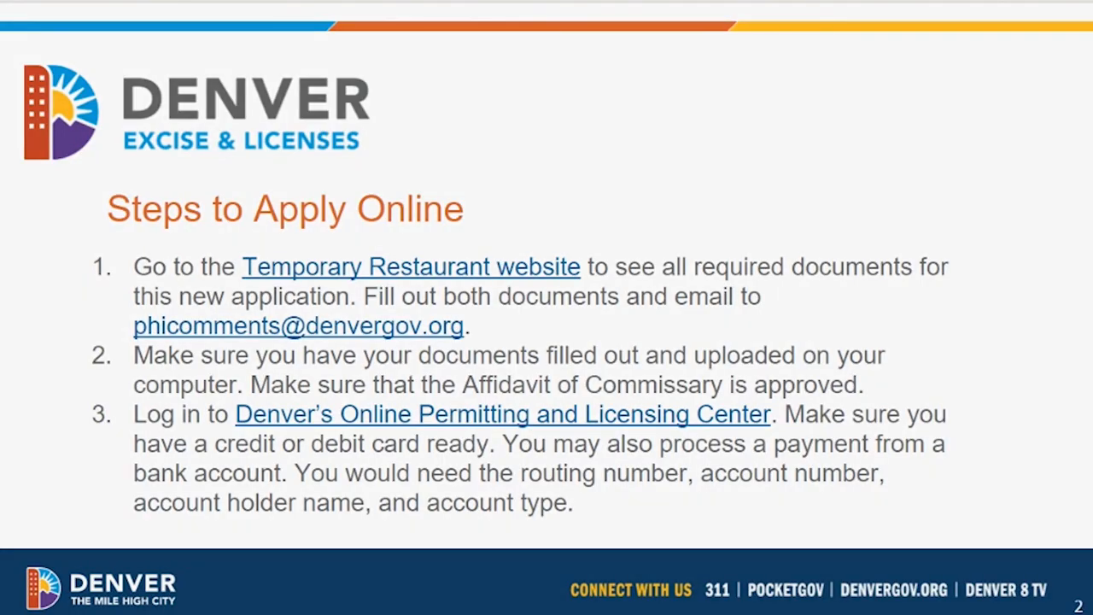
- Advance the slideshow to slide 3, the Denver Excise & Licenses thank-you slide
{"action": "left_click", "coordinate": [1, 278]}
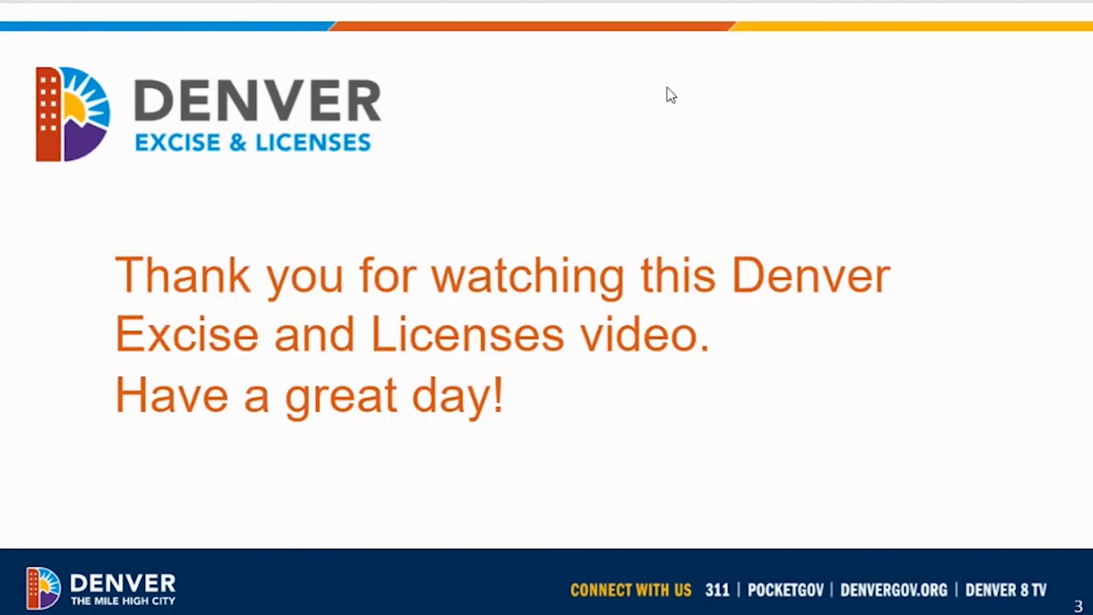